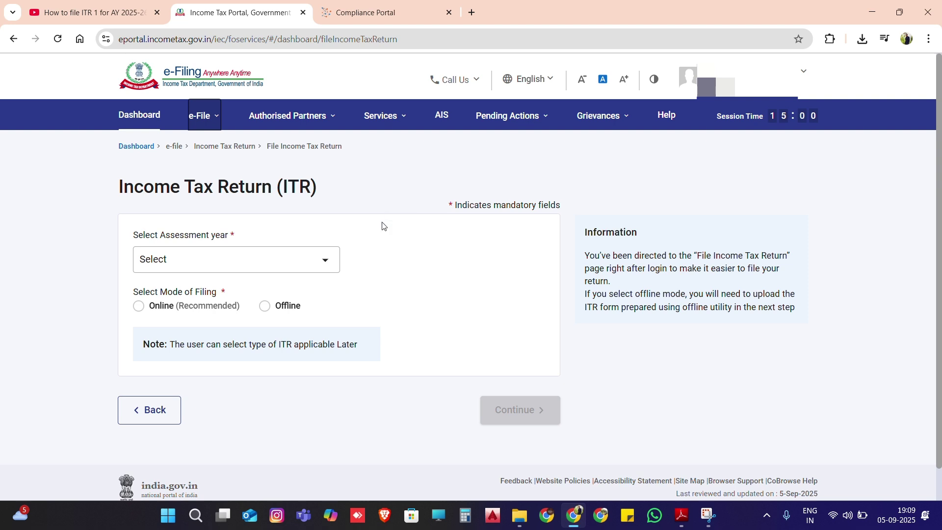
Select assessment year 2025-26 (Current A.Y.) with online mode of filing, and start a new income tax return filing
{"action": "left_click", "coordinate": [295, 263]}
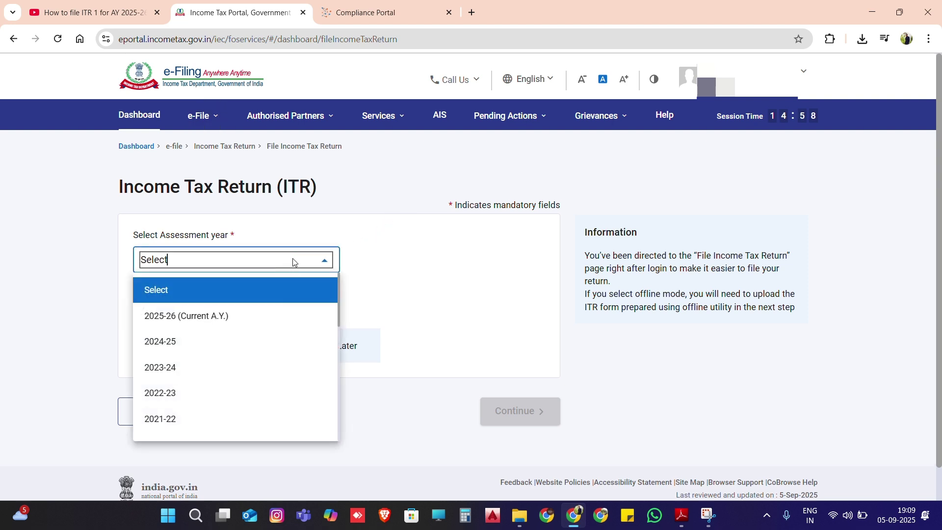
{"action": "left_click", "coordinate": [213, 319]}
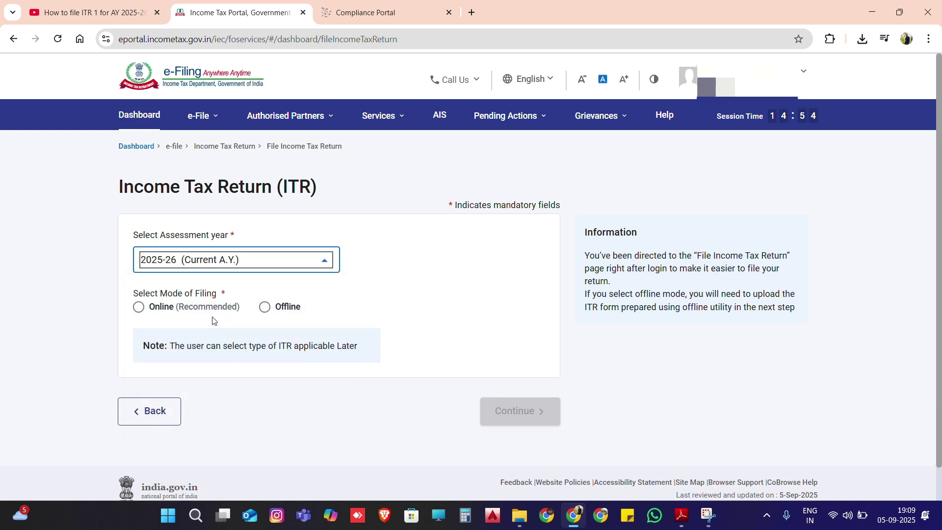
{"action": "left_click", "coordinate": [142, 311]}
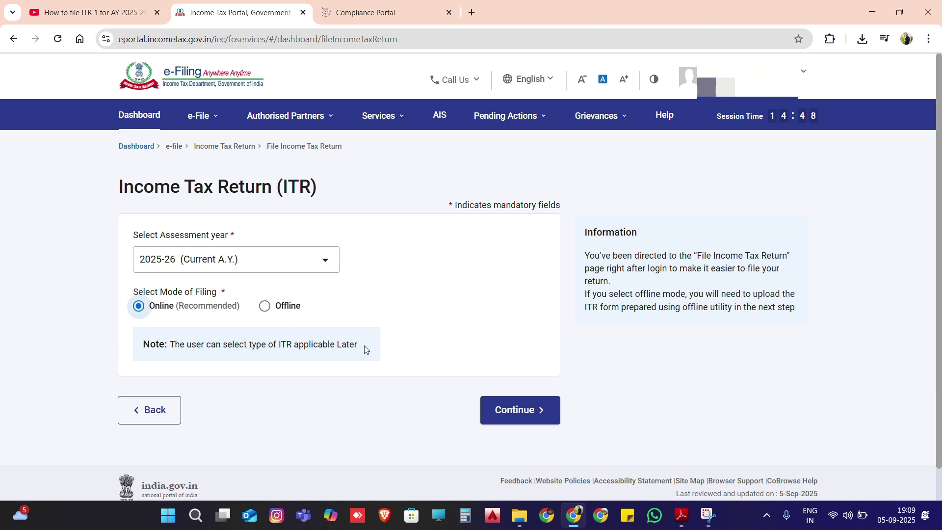
{"action": "left_click", "coordinate": [507, 411]}
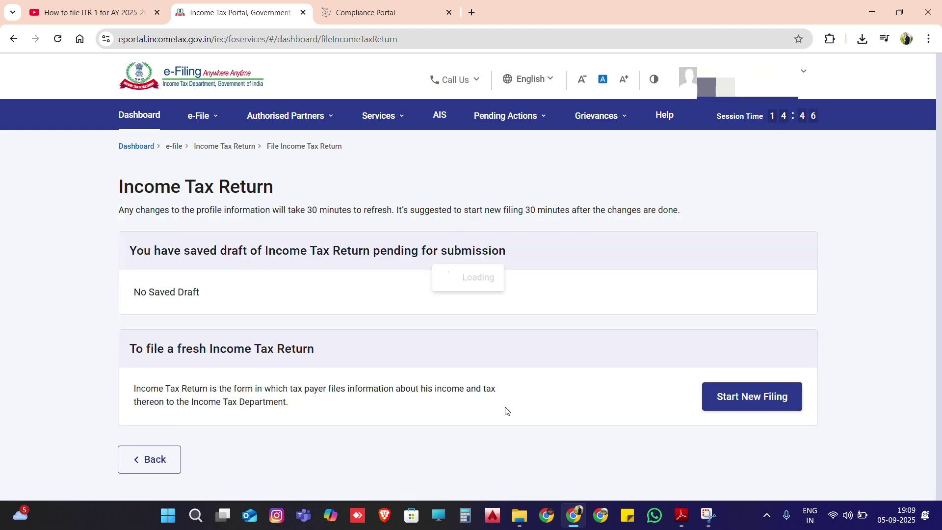
{"action": "left_click", "coordinate": [757, 400]}
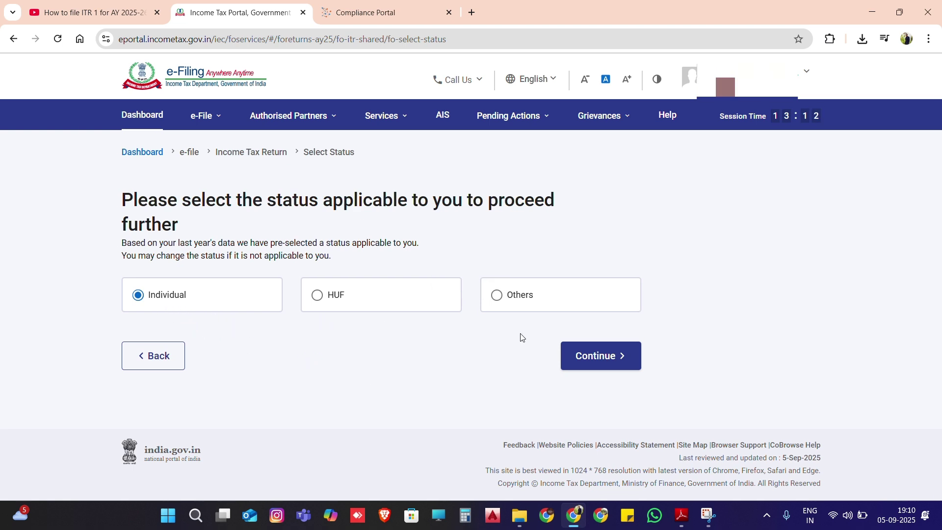
Continue with the Individual status, choose ITR - 1 as the return form and proceed with it
{"action": "left_click", "coordinate": [605, 355]}
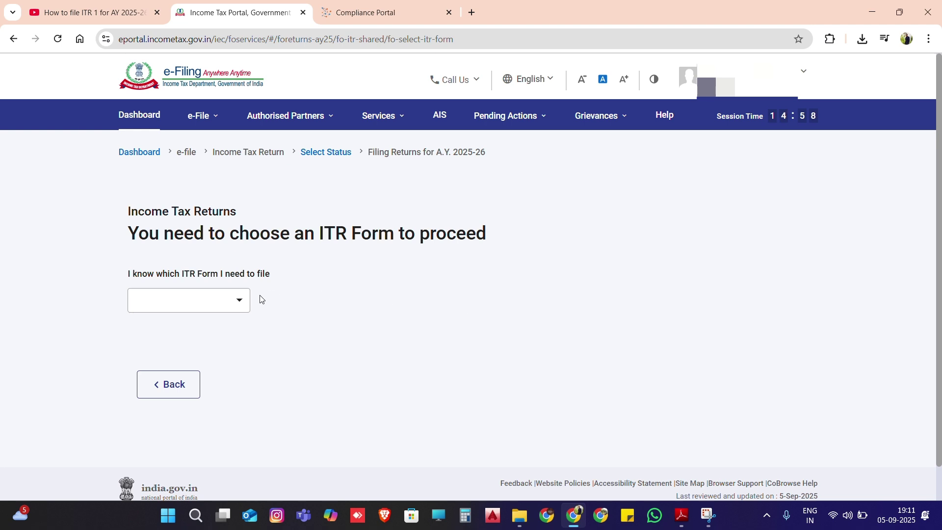
{"action": "left_click", "coordinate": [240, 305]}
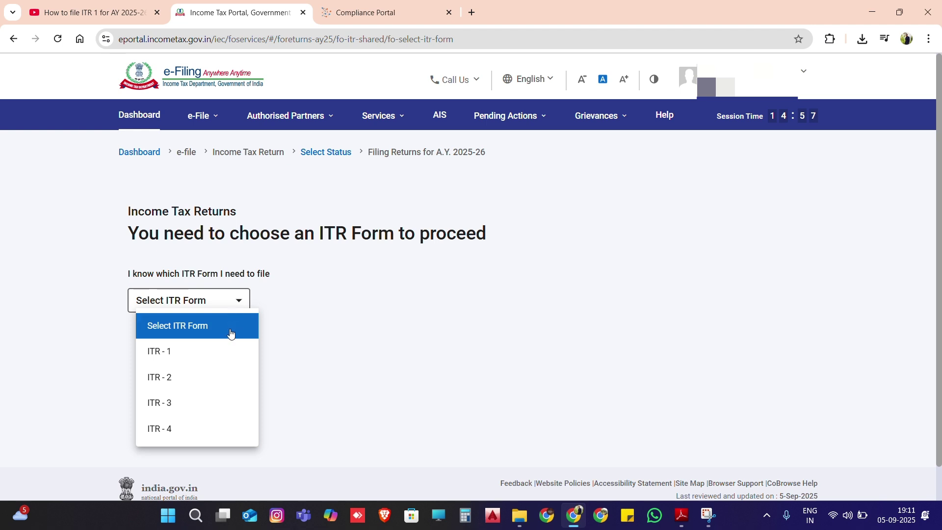
{"action": "left_click", "coordinate": [206, 350]}
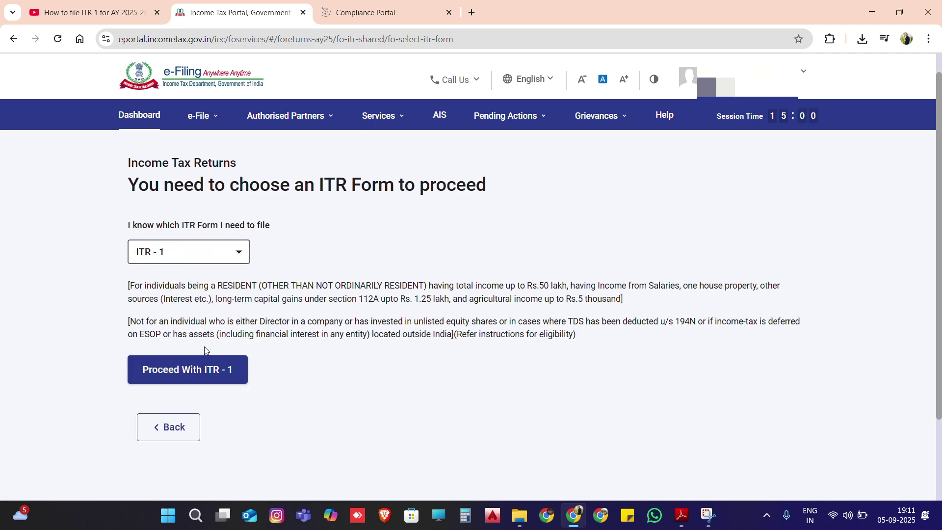
{"action": "scroll", "coordinate": [205, 350], "scroll_direction": "down", "scroll_amount": 2}
{"action": "left_click", "coordinate": [179, 342]}
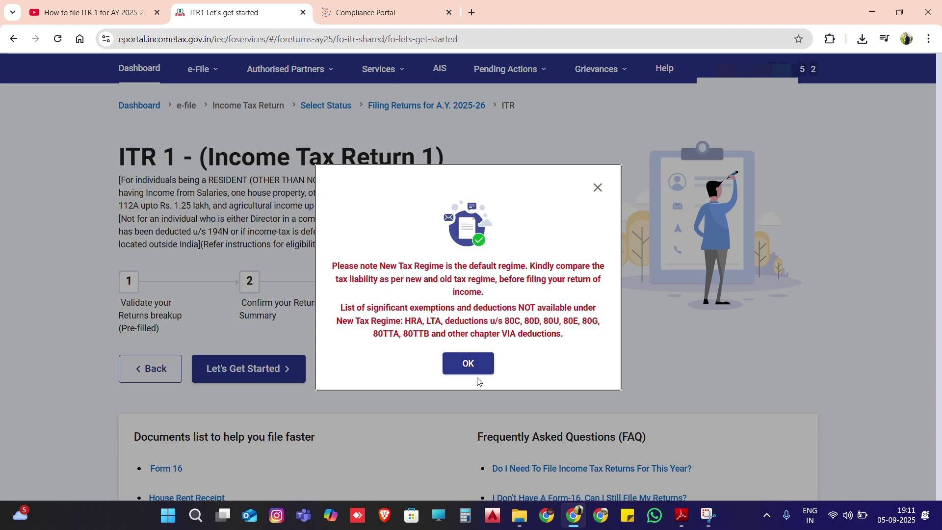
Acknowledge the notice about the default new tax regime and get started with the ITR 1 return
{"action": "left_click", "coordinate": [469, 364]}
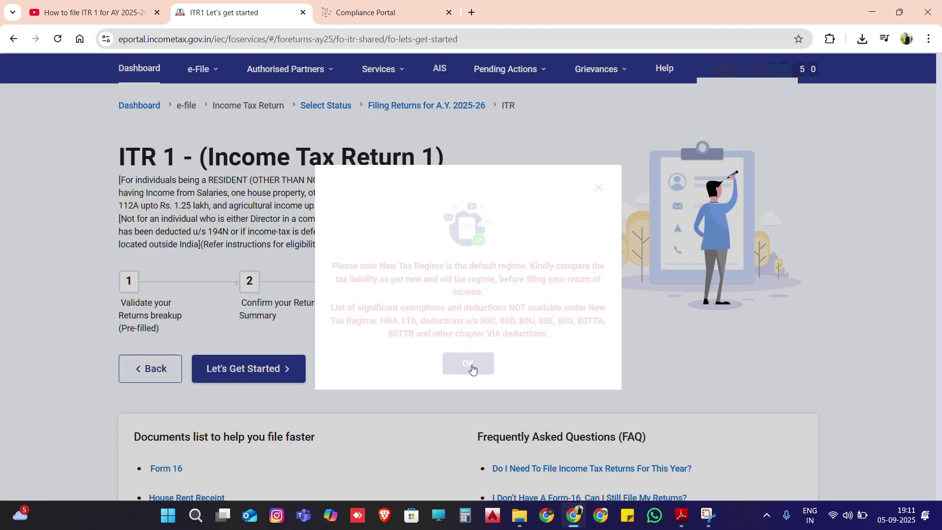
{"action": "scroll", "coordinate": [474, 369], "scroll_direction": "down", "scroll_amount": 1}
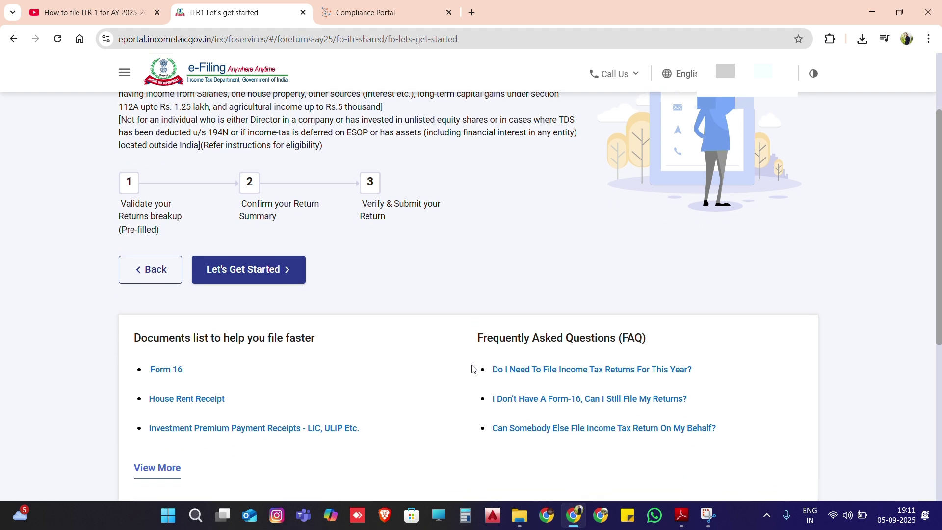
{"action": "scroll", "coordinate": [473, 369], "scroll_direction": "down", "scroll_amount": 1}
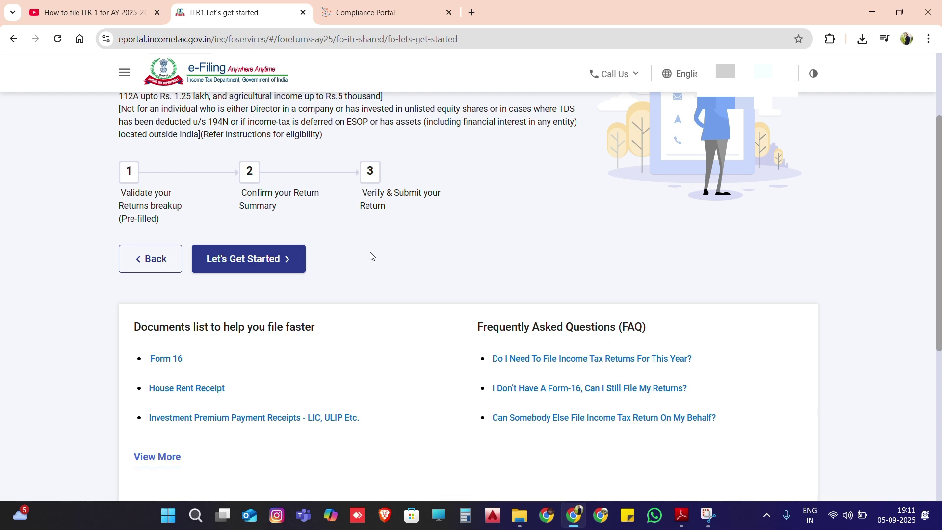
{"action": "scroll", "coordinate": [371, 255], "scroll_direction": "up", "scroll_amount": 1}
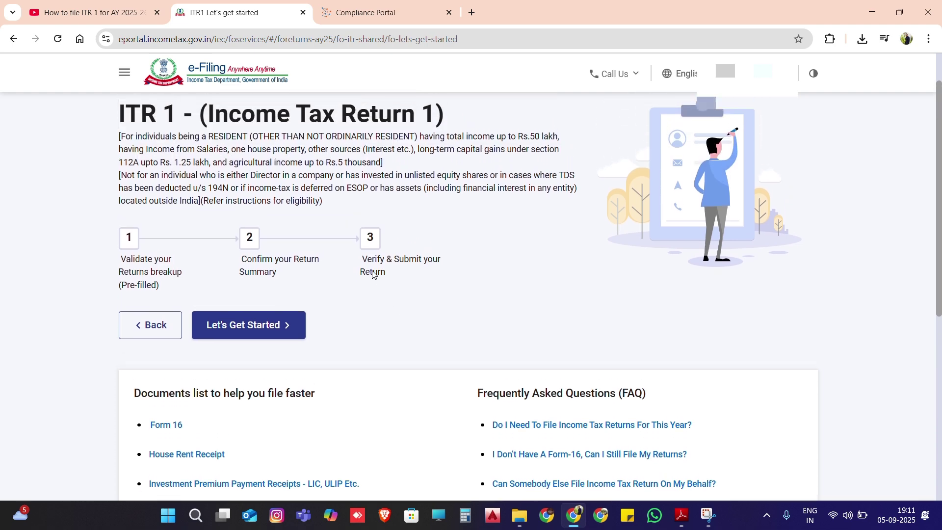
{"action": "scroll", "coordinate": [363, 294], "scroll_direction": "up", "scroll_amount": 1}
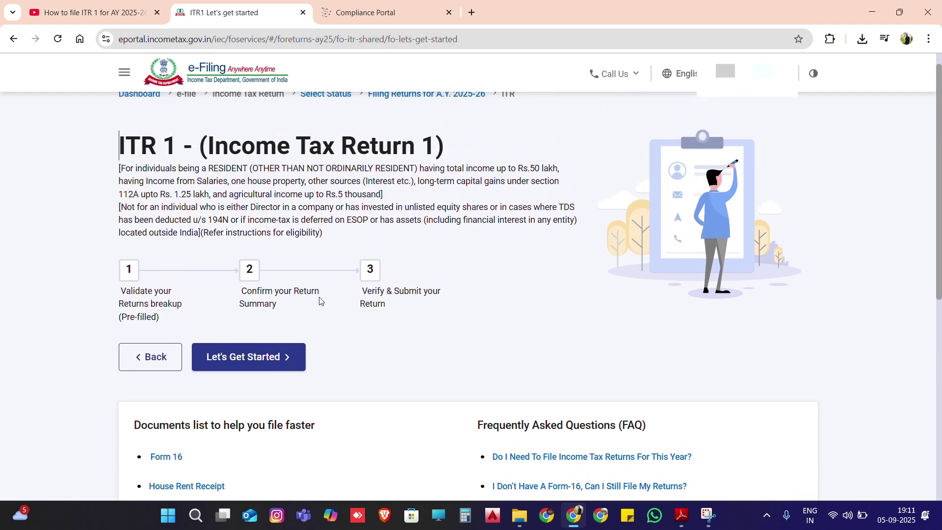
{"action": "scroll", "coordinate": [301, 307], "scroll_direction": "down", "scroll_amount": 3}
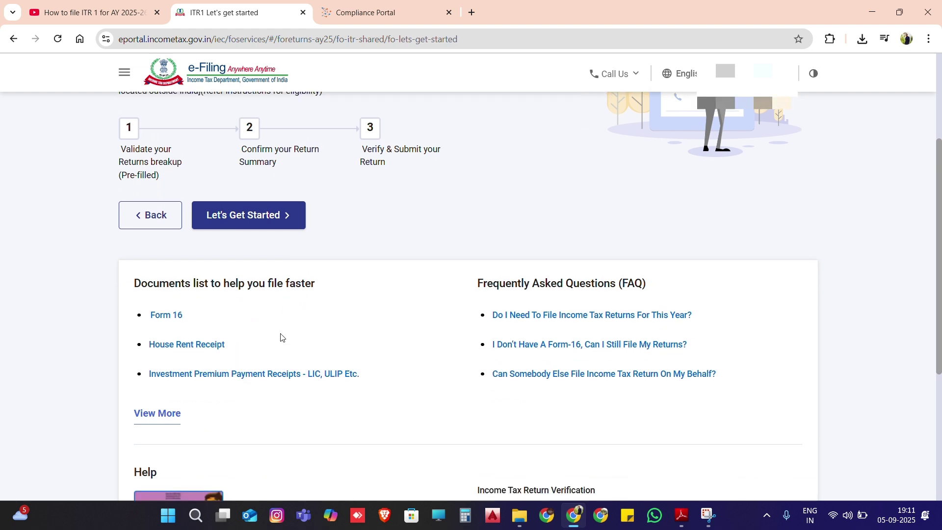
{"action": "scroll", "coordinate": [281, 338], "scroll_direction": "up", "scroll_amount": 1}
{"action": "scroll", "coordinate": [281, 337], "scroll_direction": "up", "scroll_amount": 2}
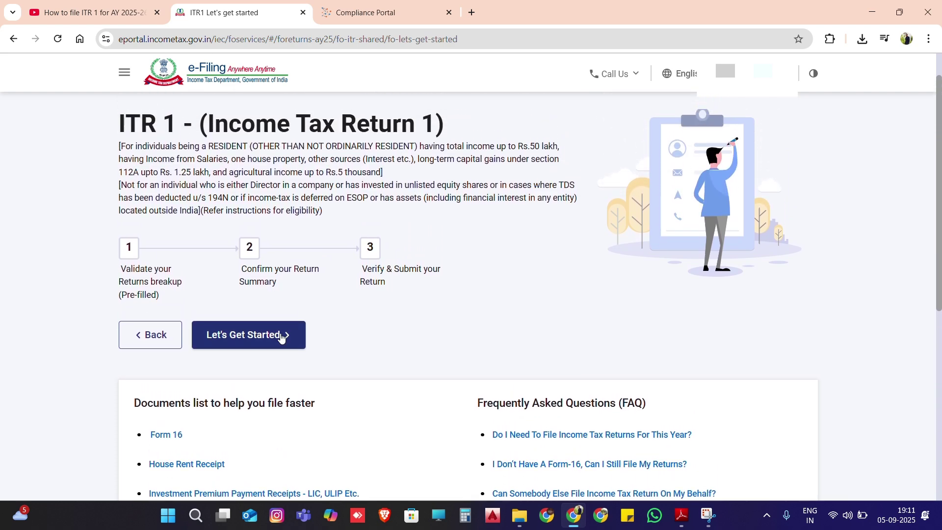
{"action": "left_click", "coordinate": [248, 337]}
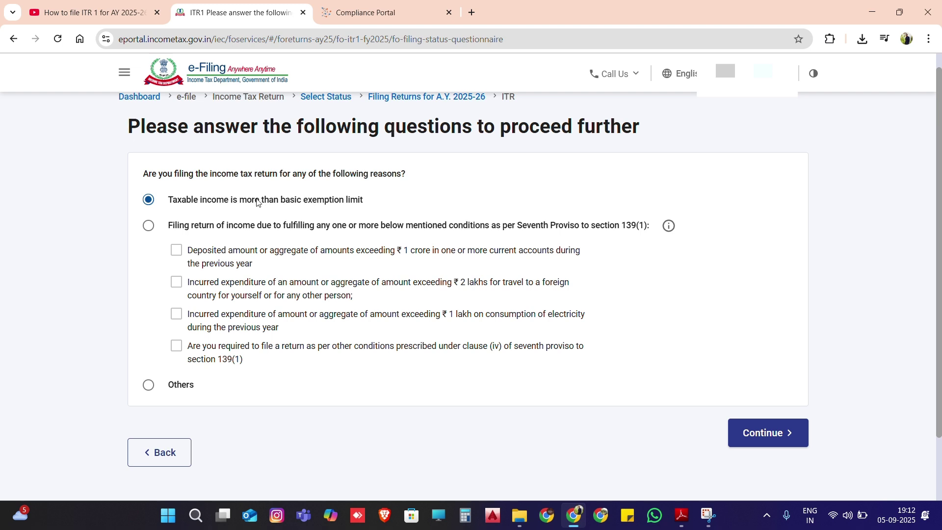
Give Others as the reason for filing the return, continue, and acknowledge the notice about pre-filled data
{"action": "left_click", "coordinate": [147, 389]}
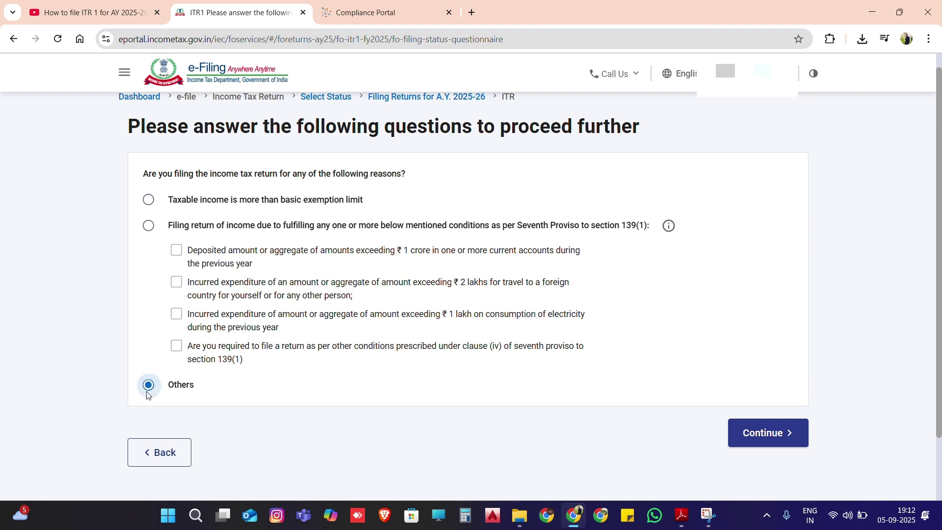
{"action": "left_click", "coordinate": [756, 433]}
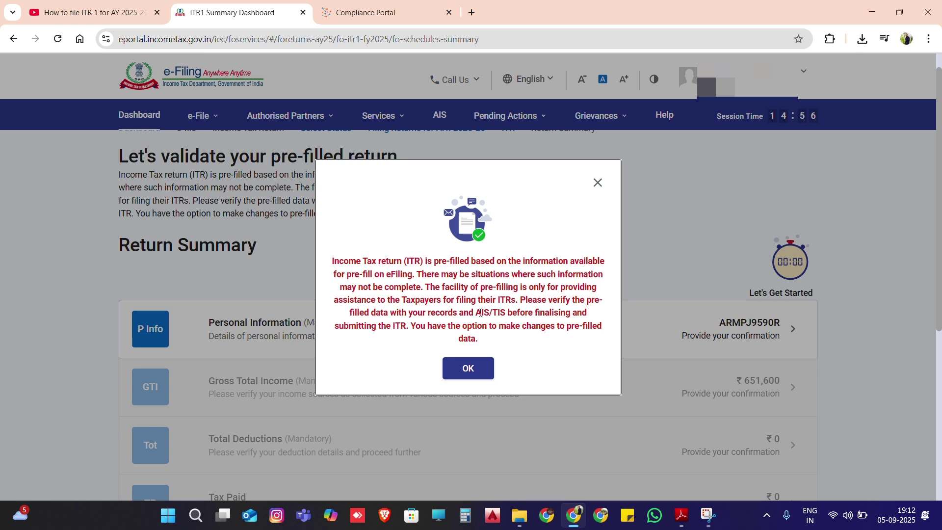
{"action": "left_click", "coordinate": [470, 368]}
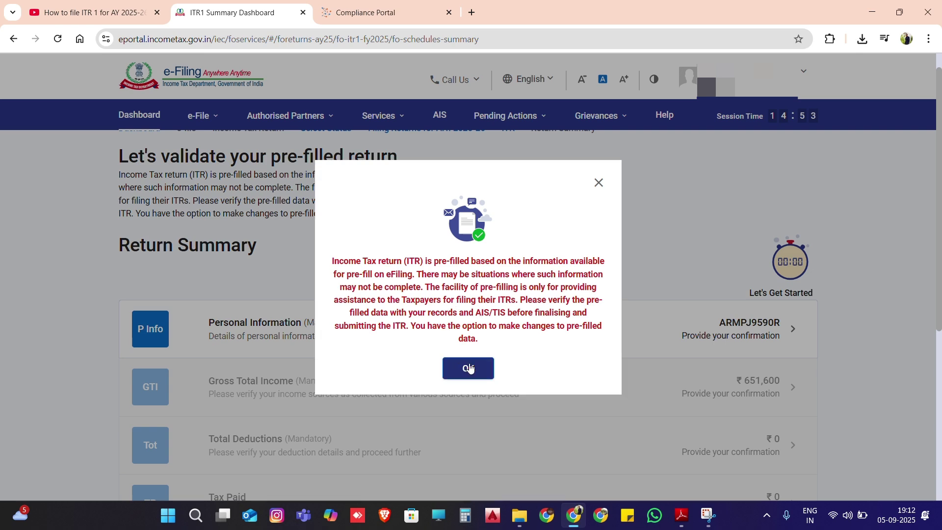
Look over the sections of the return summary and open the Personal Information section
{"action": "scroll", "coordinate": [470, 368], "scroll_direction": "down", "scroll_amount": 1}
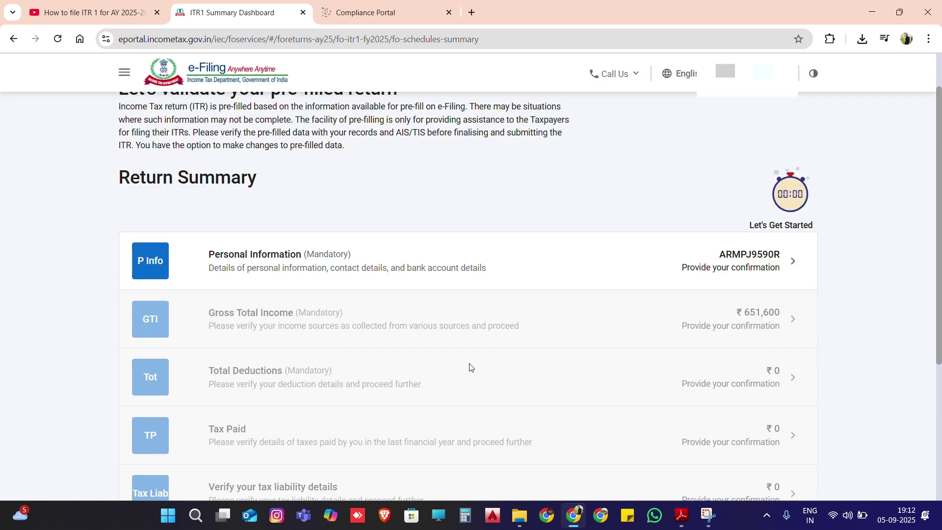
{"action": "scroll", "coordinate": [470, 367], "scroll_direction": "down", "scroll_amount": 1}
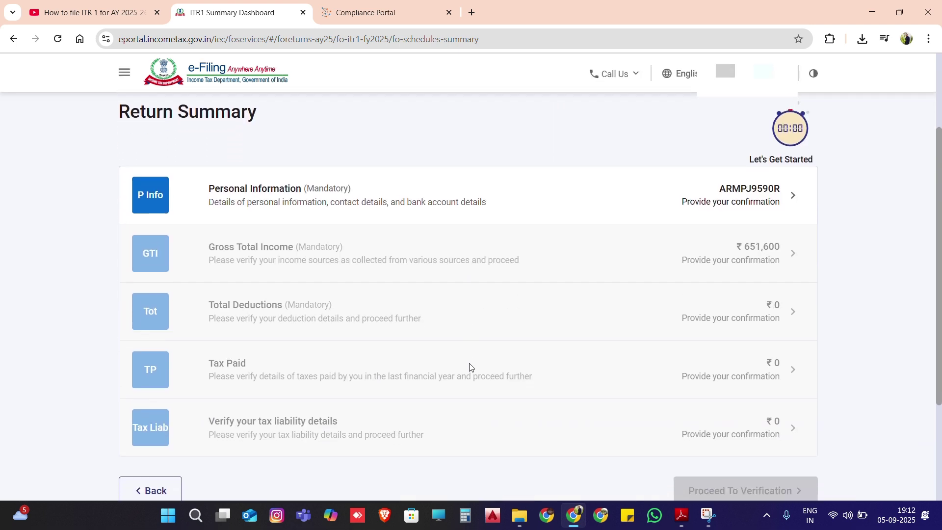
{"action": "scroll", "coordinate": [470, 368], "scroll_direction": "down", "scroll_amount": 1}
{"action": "scroll", "coordinate": [470, 367], "scroll_direction": "up", "scroll_amount": 3}
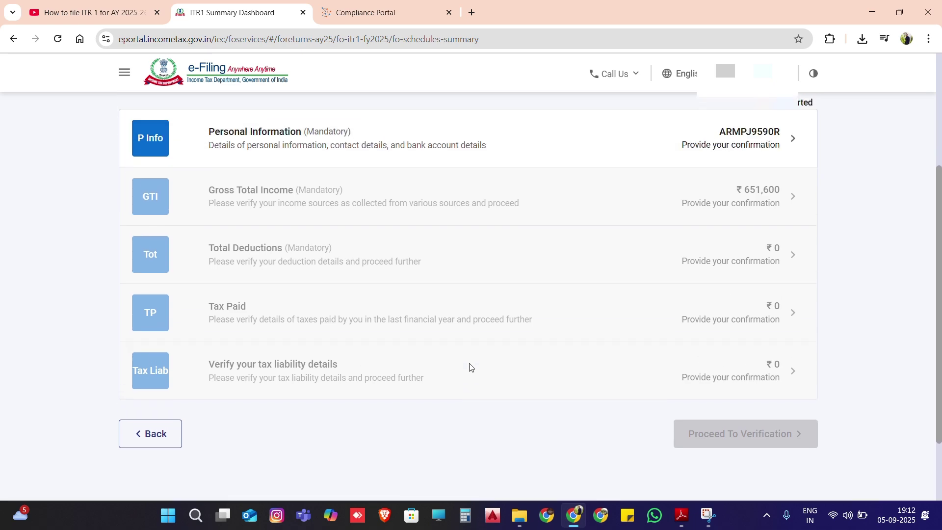
{"action": "scroll", "coordinate": [470, 367], "scroll_direction": "up", "scroll_amount": 1}
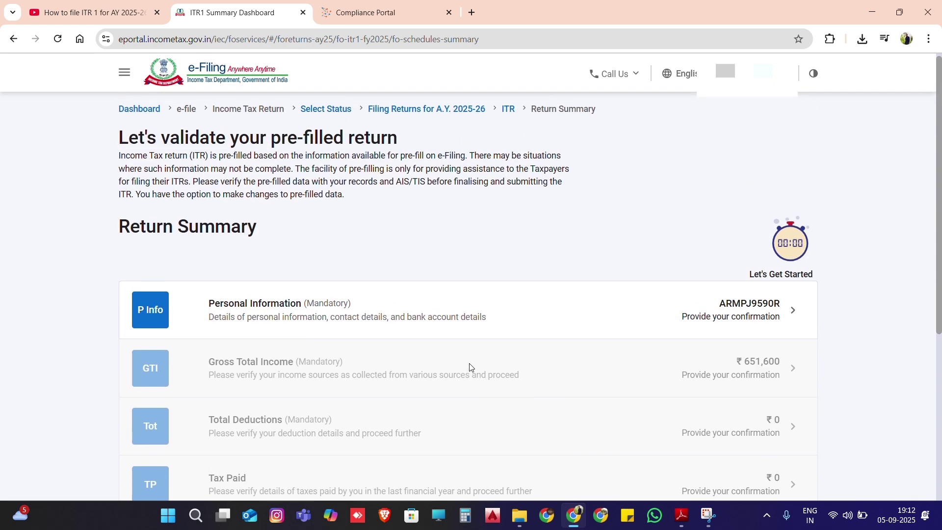
{"action": "scroll", "coordinate": [590, 295], "scroll_direction": "up", "scroll_amount": 1}
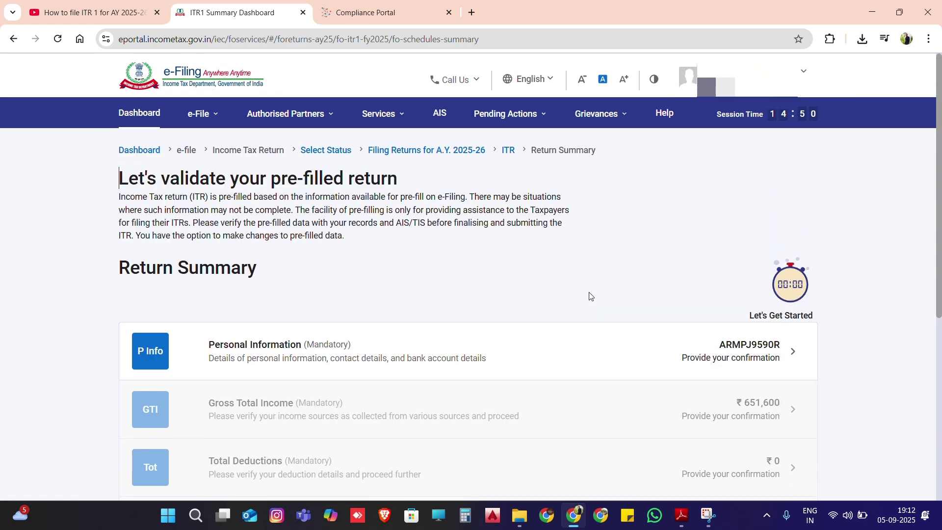
{"action": "left_click", "coordinate": [628, 354]}
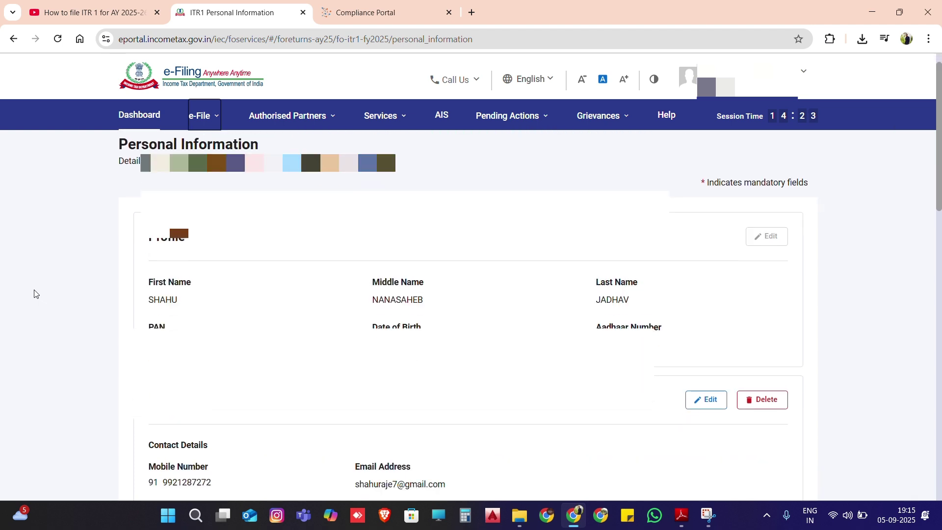
Review the profile and contact details, and select Others as the nature of employment
{"action": "scroll", "coordinate": [34, 294], "scroll_direction": "down", "scroll_amount": 3}
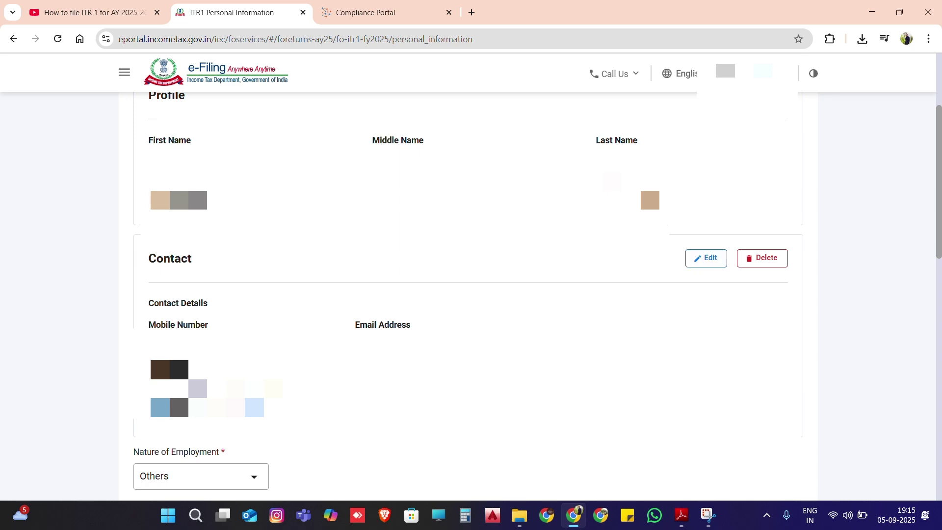
{"action": "scroll", "coordinate": [586, 340], "scroll_direction": "down", "scroll_amount": 7}
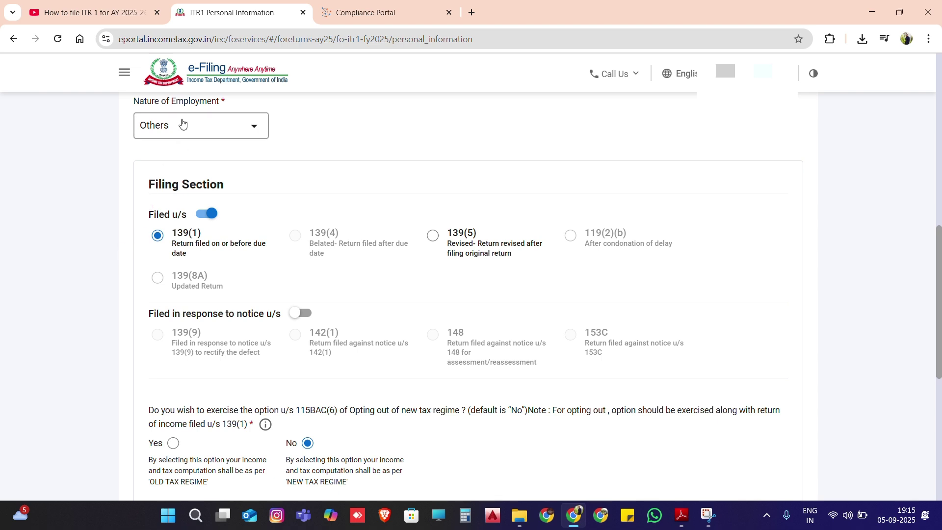
{"action": "scroll", "coordinate": [193, 164], "scroll_direction": "up", "scroll_amount": 1}
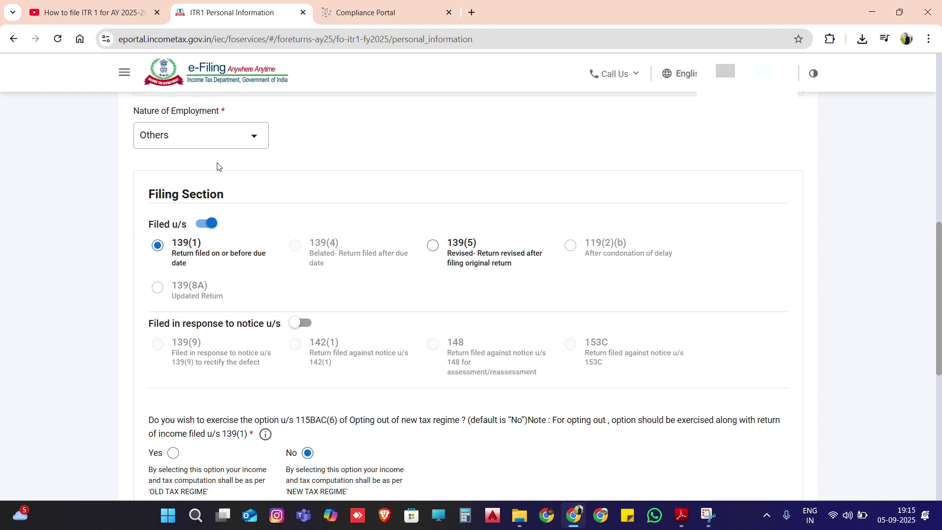
{"action": "left_click", "coordinate": [227, 144]}
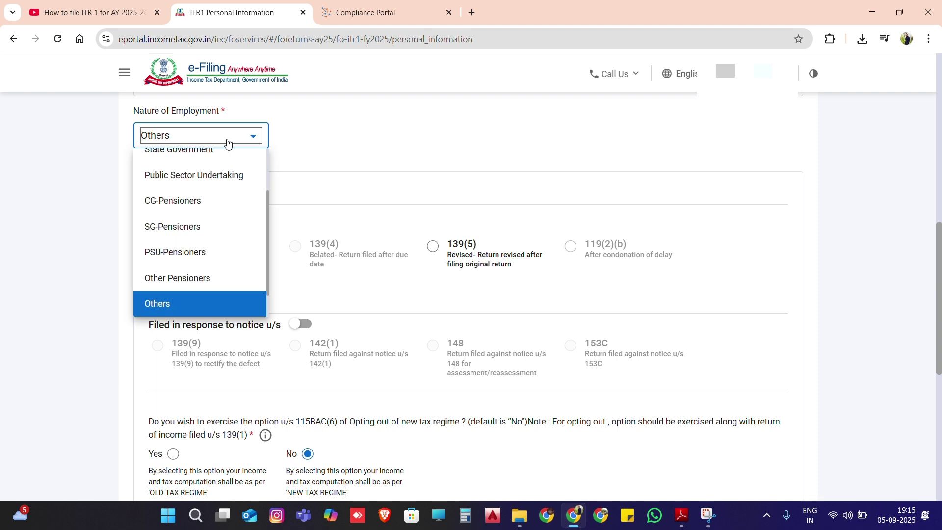
{"action": "left_click", "coordinate": [184, 306]}
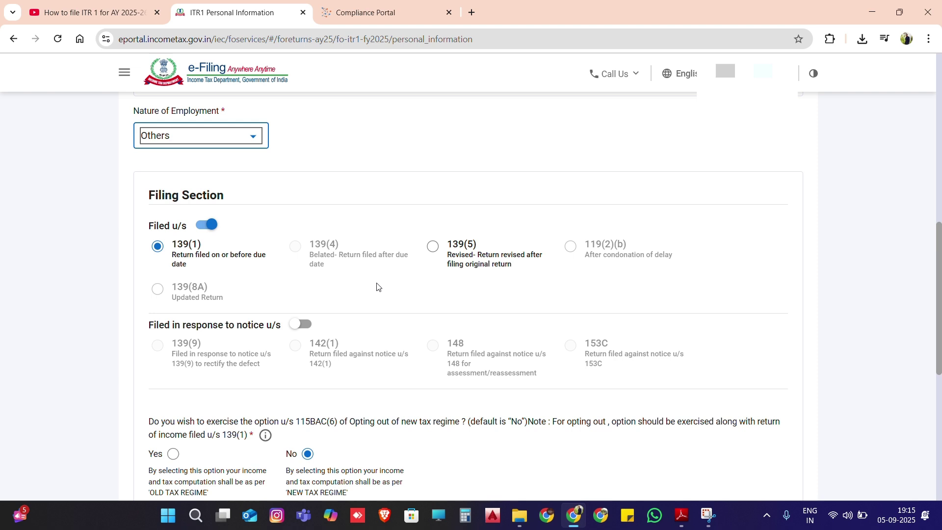
Review the filing section and the option of opting out of the new tax regime, and expand the bank details
{"action": "scroll", "coordinate": [104, 356], "scroll_direction": "down", "scroll_amount": 2}
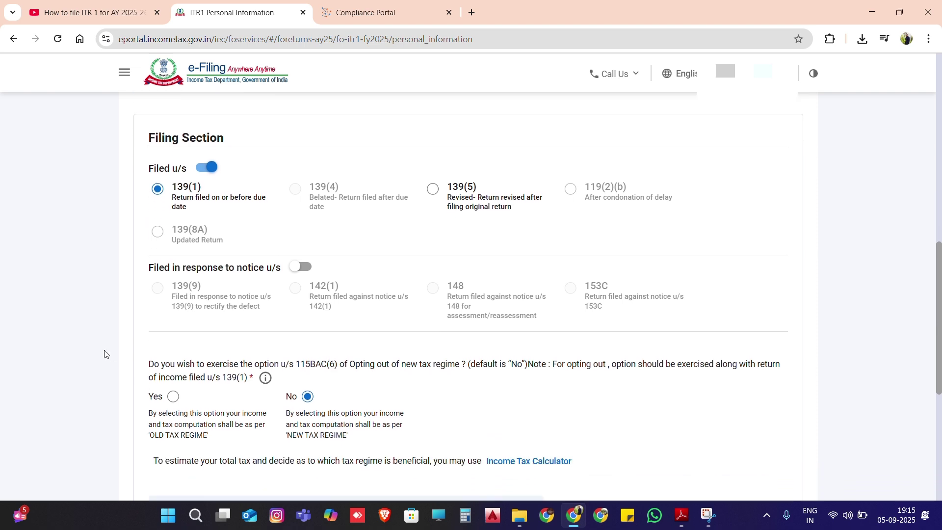
{"action": "scroll", "coordinate": [107, 355], "scroll_direction": "down", "scroll_amount": 1}
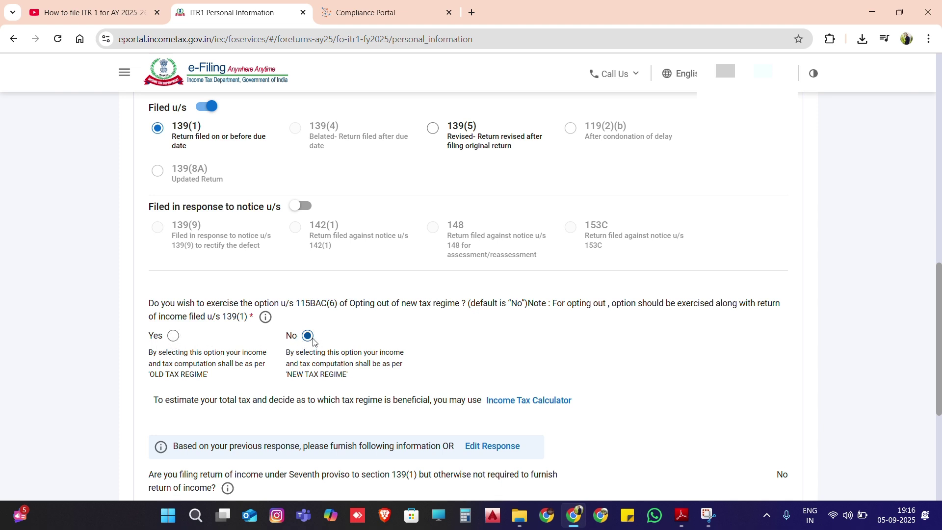
{"action": "scroll", "coordinate": [314, 342], "scroll_direction": "down", "scroll_amount": 3}
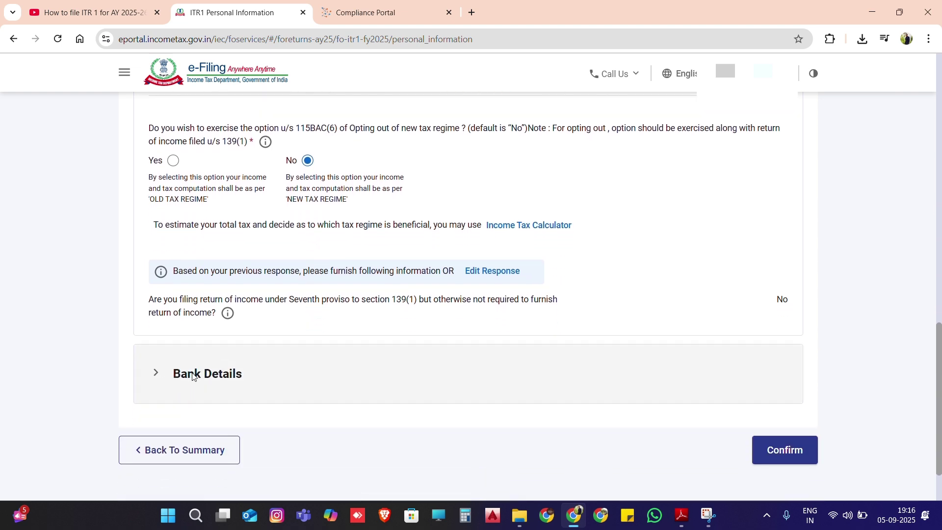
{"action": "left_click", "coordinate": [171, 379]}
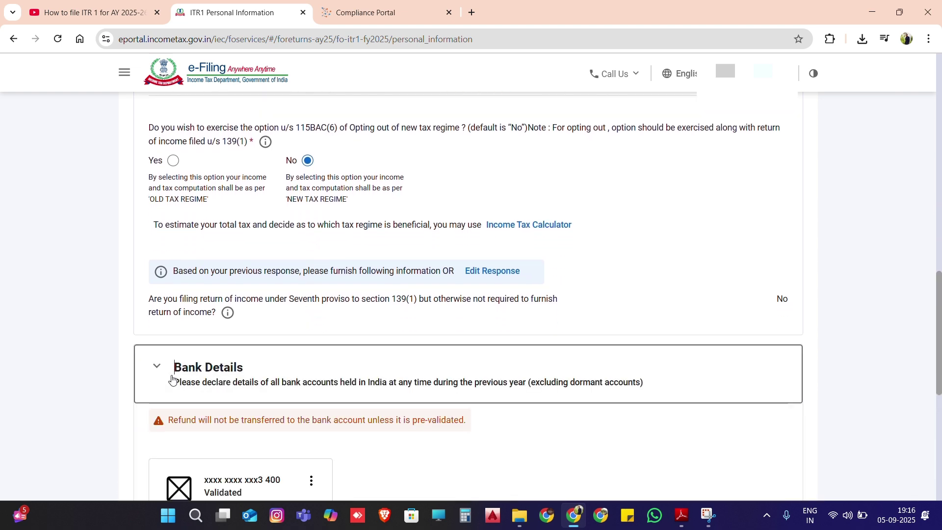
Review the bank account nominated for refund and the notes on reporting accounts, and confirm the Personal Information section
{"action": "scroll", "coordinate": [171, 380], "scroll_direction": "down", "scroll_amount": 1}
{"action": "scroll", "coordinate": [172, 379], "scroll_direction": "down", "scroll_amount": 1}
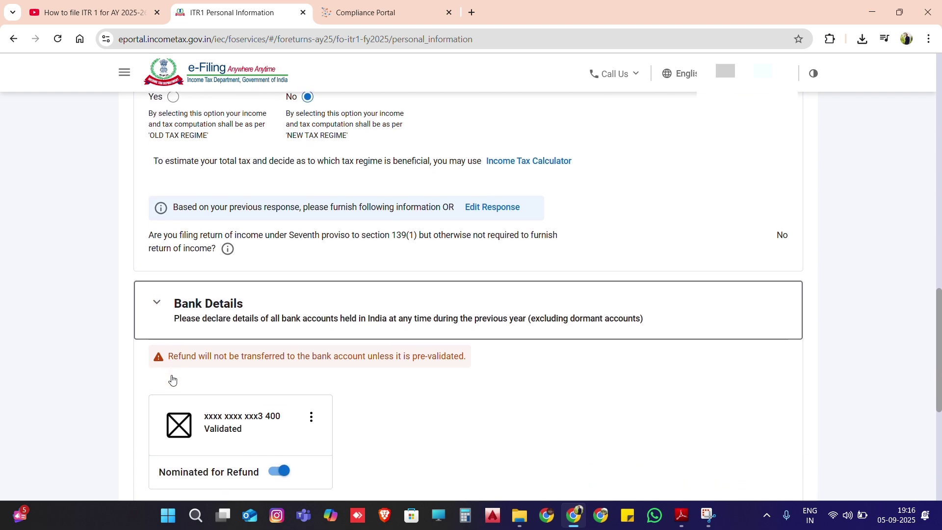
{"action": "scroll", "coordinate": [172, 379], "scroll_direction": "down", "scroll_amount": 2}
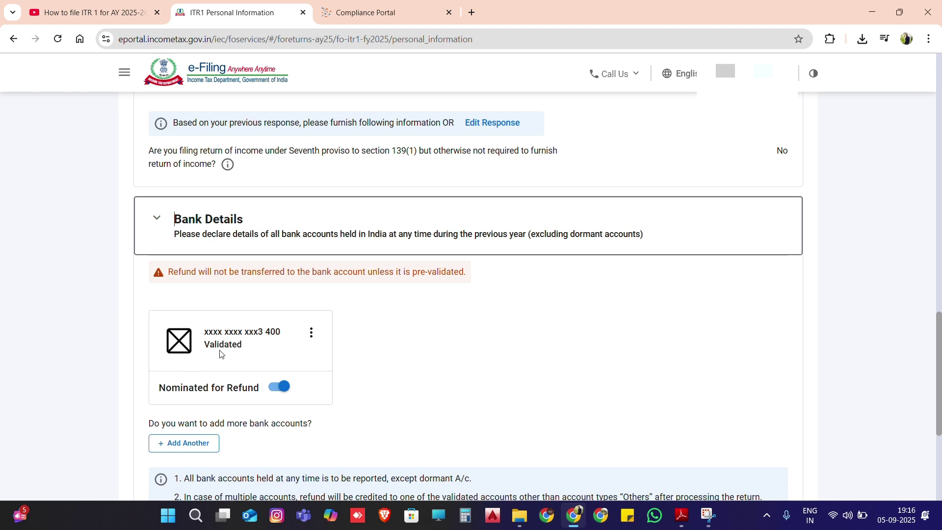
{"action": "scroll", "coordinate": [223, 354], "scroll_direction": "down", "scroll_amount": 1}
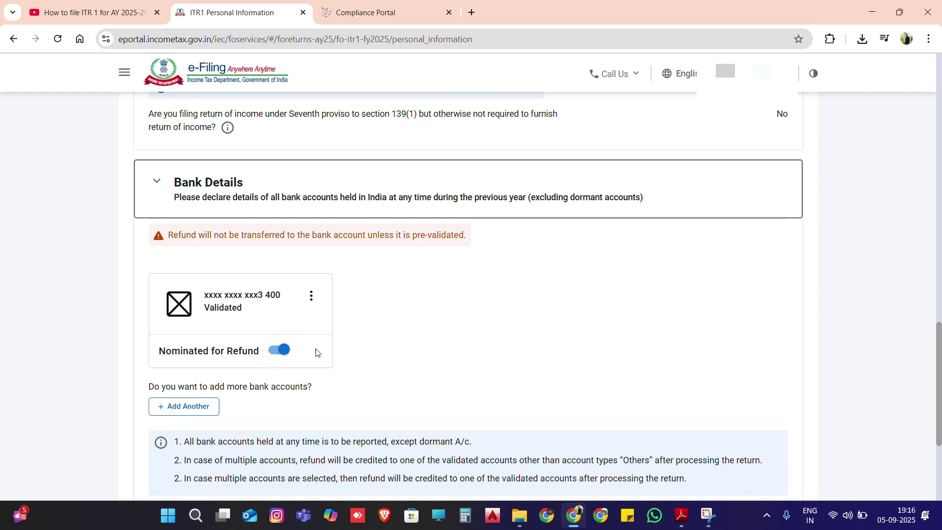
{"action": "scroll", "coordinate": [351, 378], "scroll_direction": "down", "scroll_amount": 2}
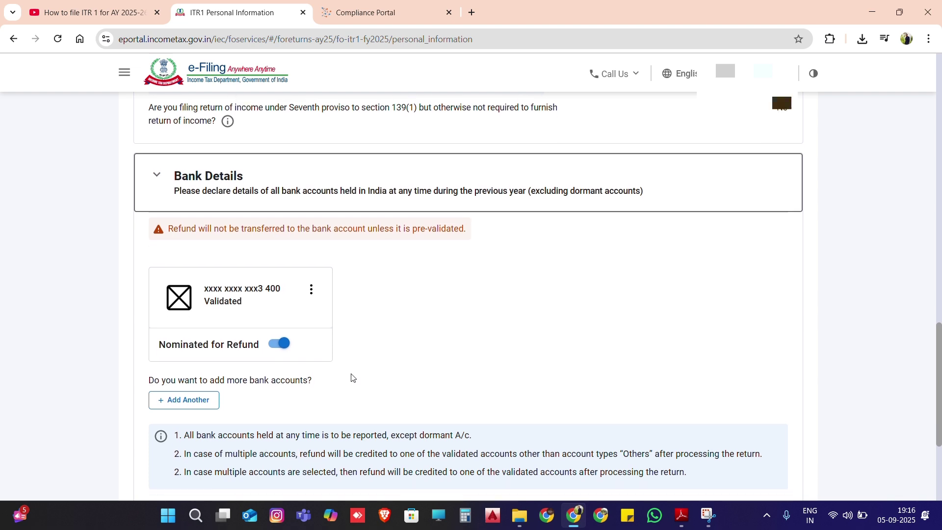
{"action": "scroll", "coordinate": [352, 374], "scroll_direction": "down", "scroll_amount": 2}
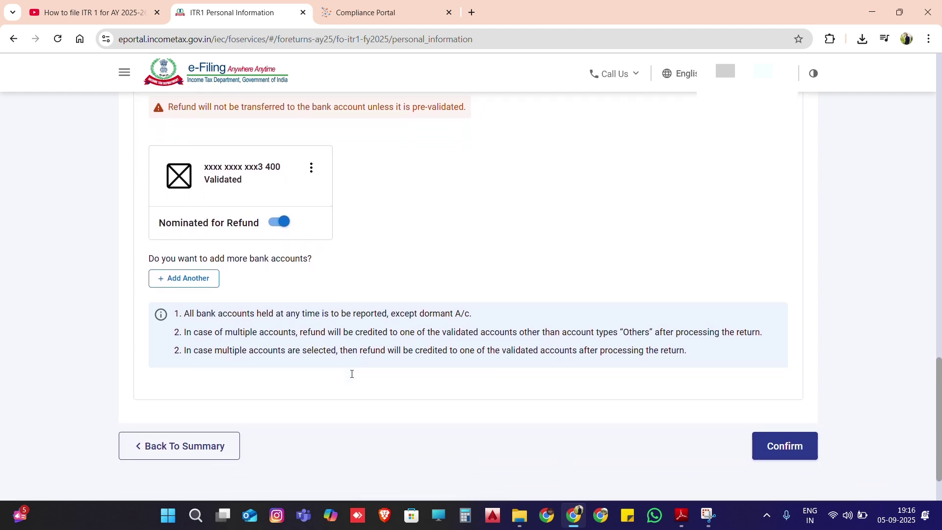
{"action": "scroll", "coordinate": [259, 281], "scroll_direction": "up", "scroll_amount": 2}
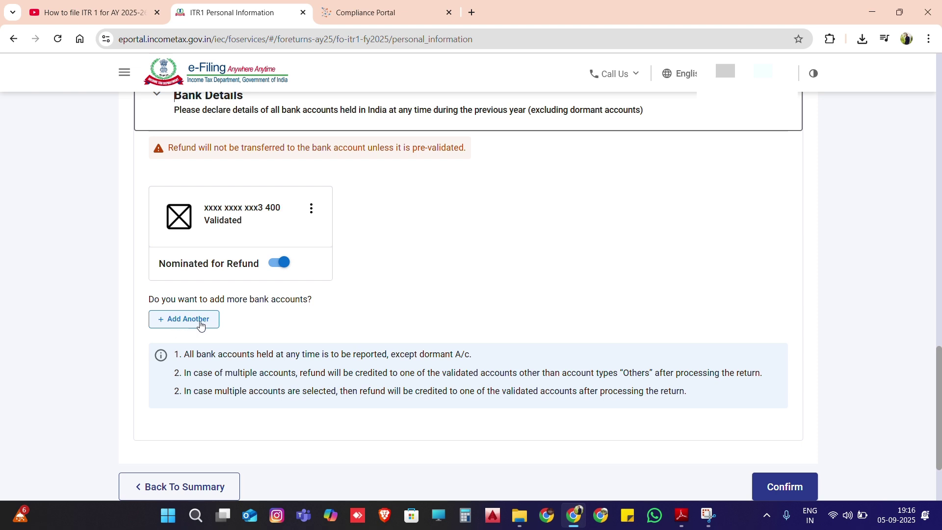
{"action": "left_click", "coordinate": [267, 330]}
{"action": "scroll", "coordinate": [267, 334], "scroll_direction": "up", "scroll_amount": 1}
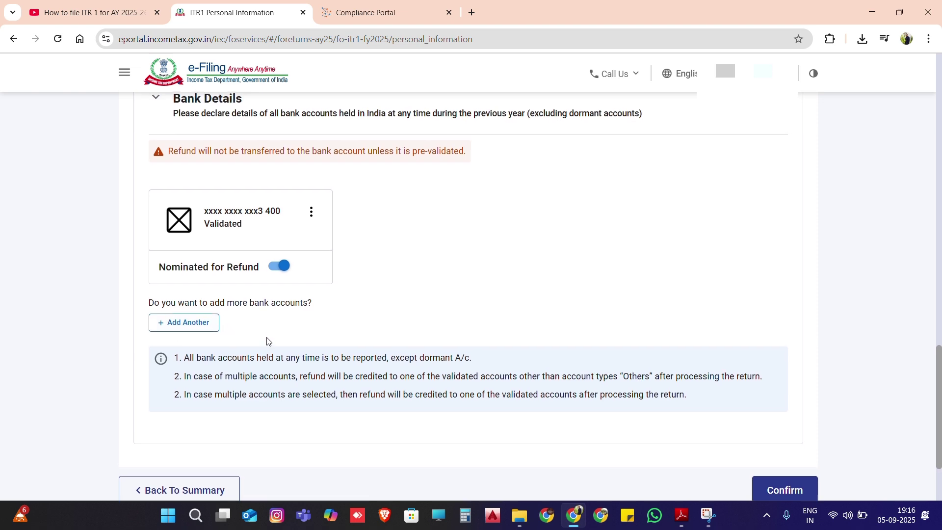
{"action": "scroll", "coordinate": [268, 341], "scroll_direction": "down", "scroll_amount": 2}
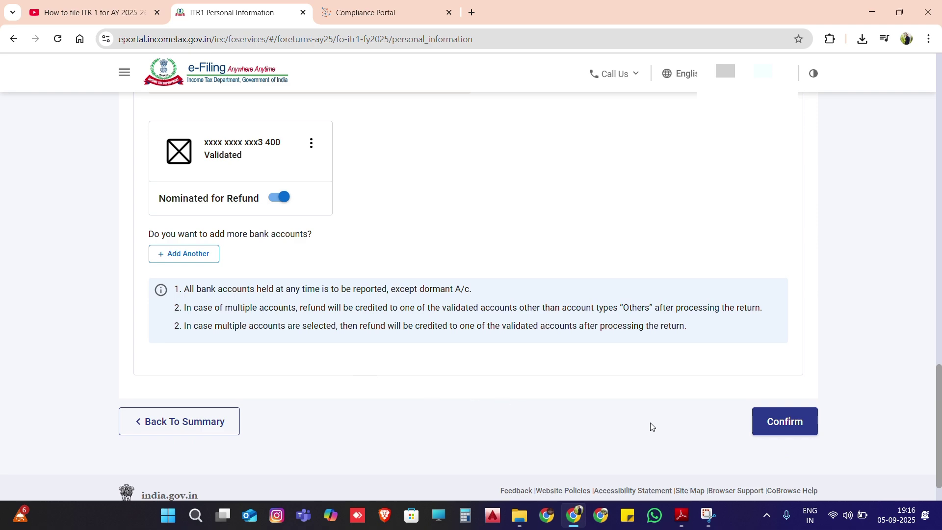
{"action": "left_click", "coordinate": [782, 422]}
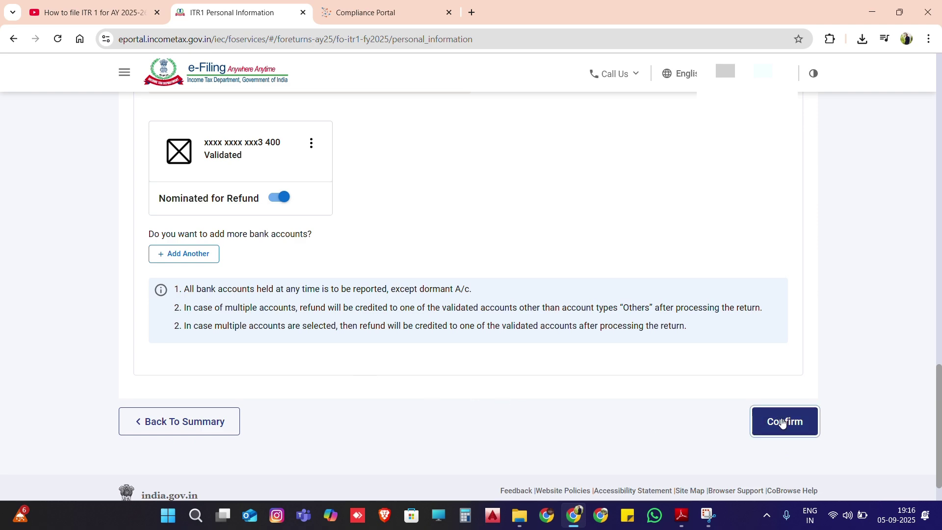
Open the Gross Total Income section and review the breakdown of Income From Salary
{"action": "scroll", "coordinate": [645, 324], "scroll_direction": "up", "scroll_amount": 2}
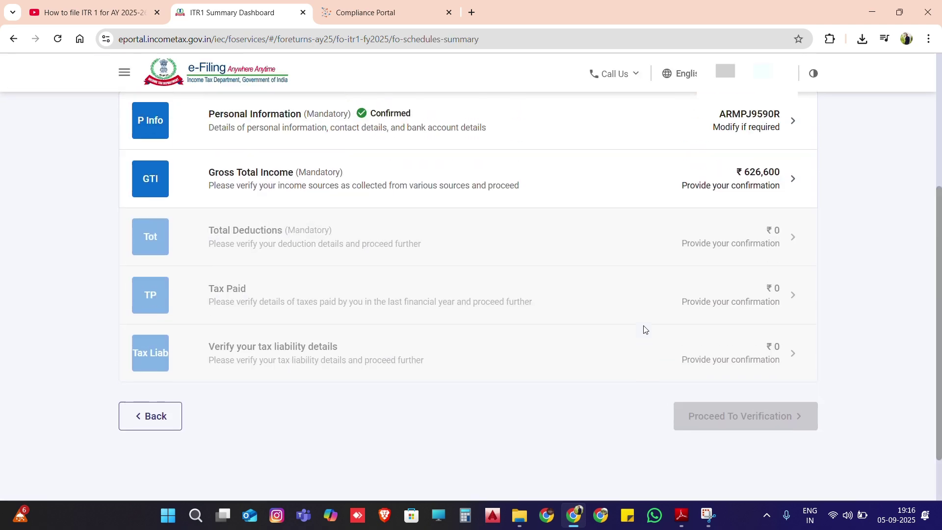
{"action": "left_click", "coordinate": [400, 21]}
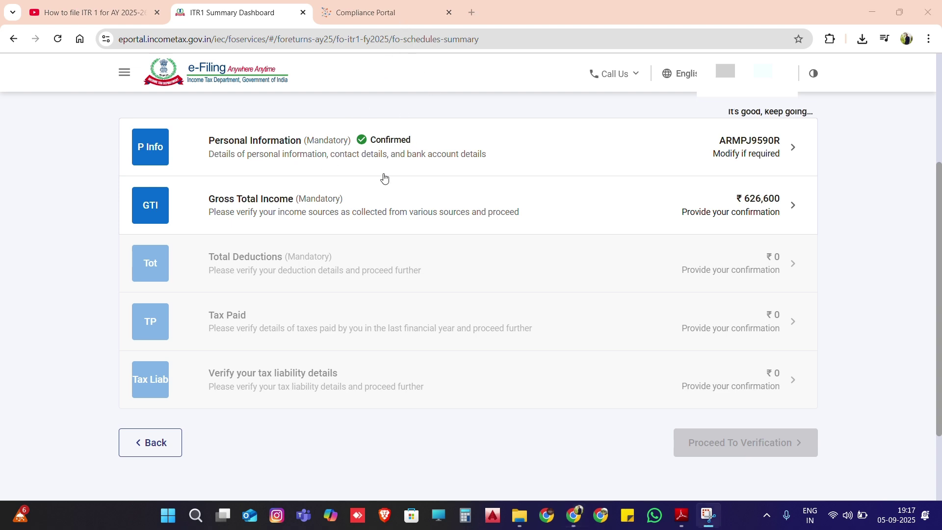
{"action": "left_click", "coordinate": [418, 186]}
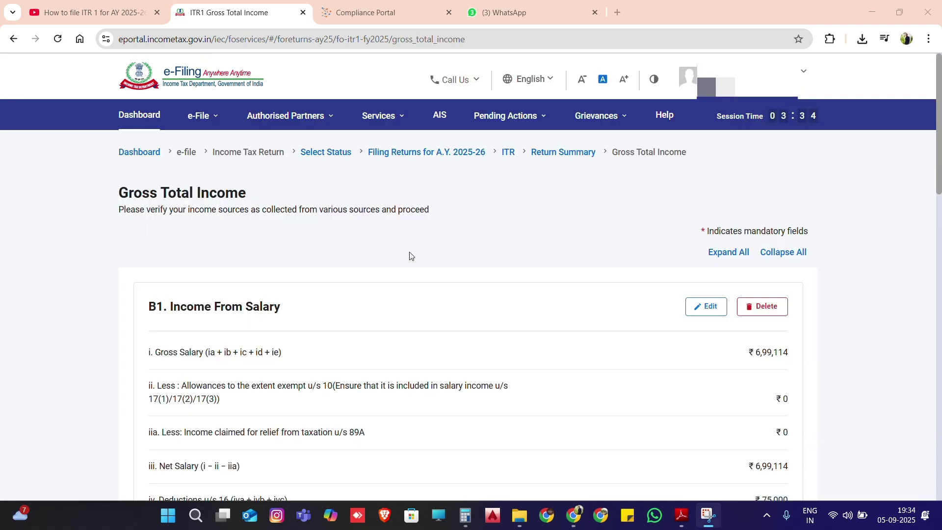
{"action": "scroll", "coordinate": [411, 255], "scroll_direction": "down", "scroll_amount": 3}
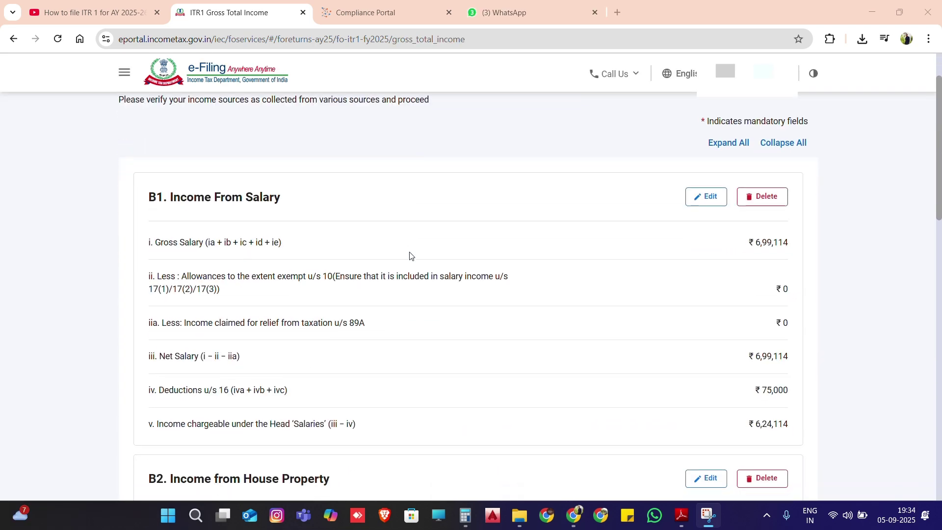
{"action": "scroll", "coordinate": [410, 255], "scroll_direction": "down", "scroll_amount": 2}
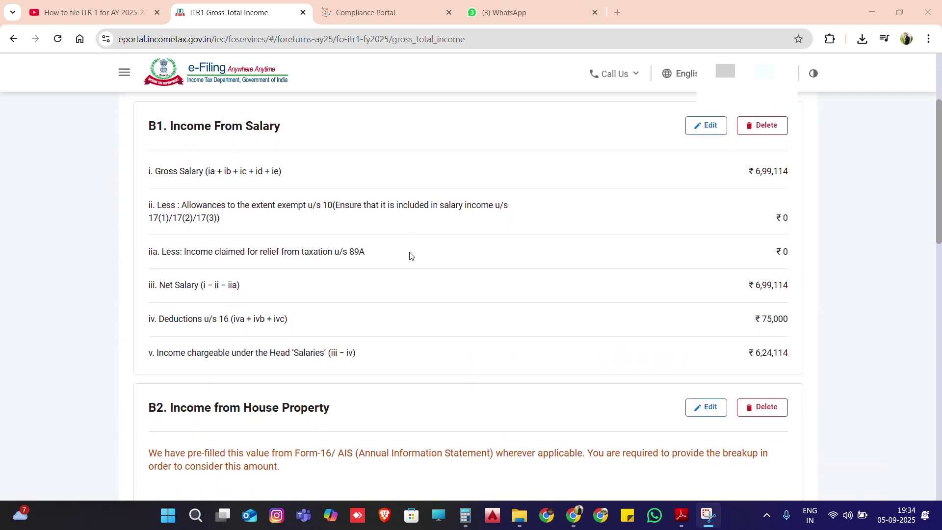
{"action": "scroll", "coordinate": [499, 248], "scroll_direction": "down", "scroll_amount": 3}
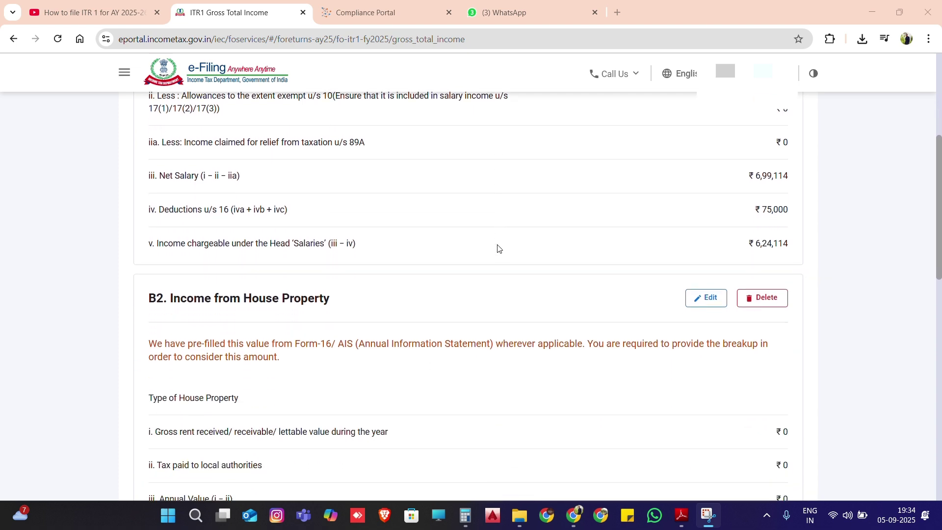
{"action": "scroll", "coordinate": [498, 248], "scroll_direction": "down", "scroll_amount": 1}
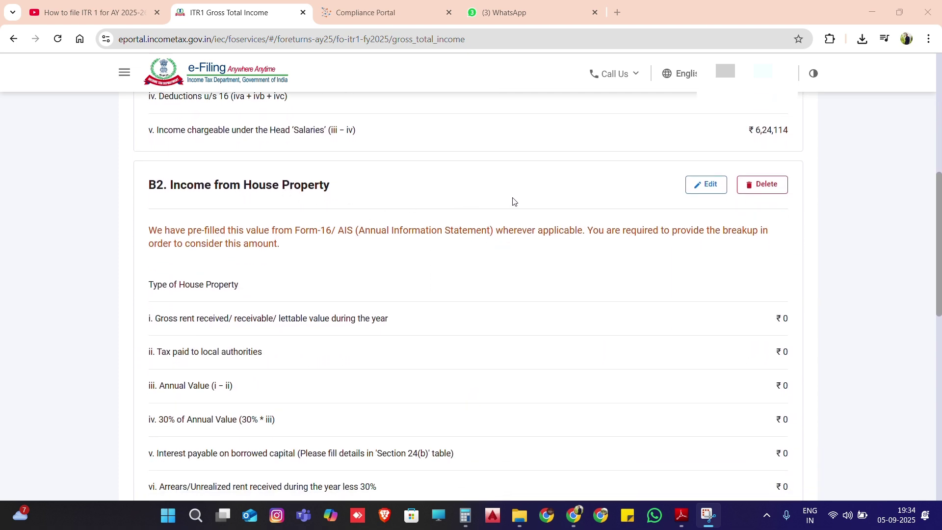
Open Income from House Property for editing, view the property type options, and go back without saving
{"action": "left_click", "coordinate": [702, 185]}
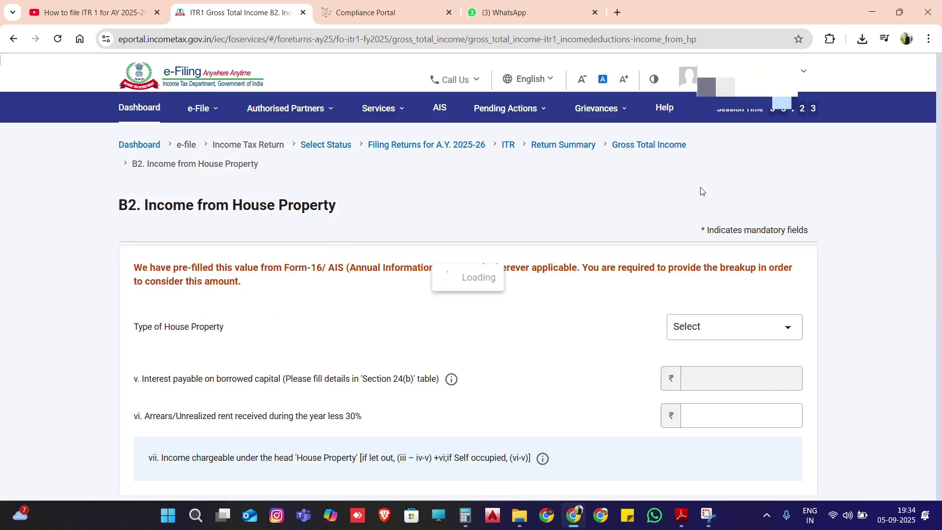
{"action": "scroll", "coordinate": [599, 269], "scroll_direction": "down", "scroll_amount": 1}
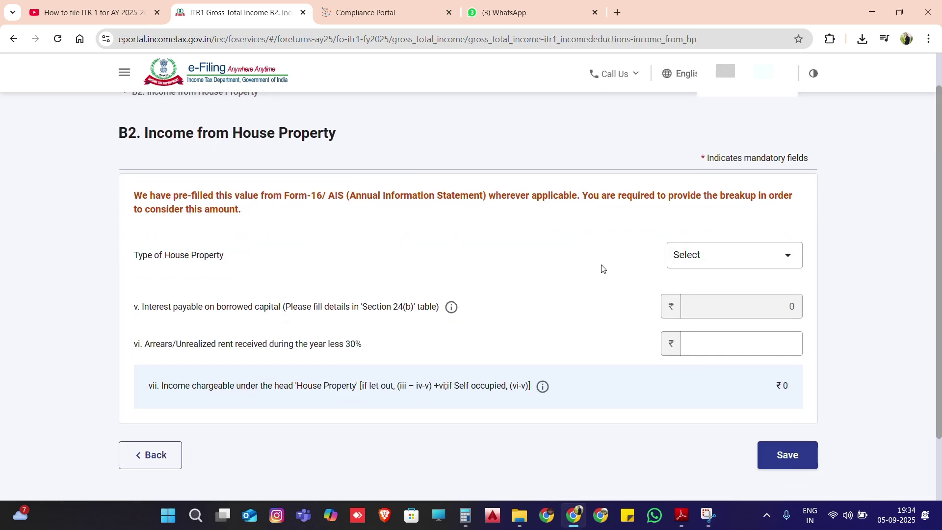
{"action": "left_click", "coordinate": [730, 258]}
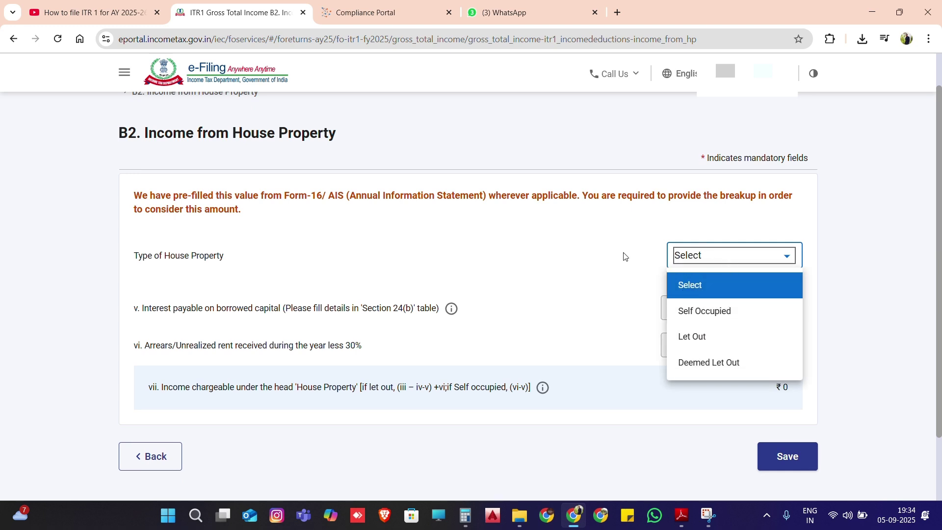
{"action": "left_click", "coordinate": [610, 257]}
{"action": "scroll", "coordinate": [610, 257], "scroll_direction": "up", "scroll_amount": 2}
{"action": "scroll", "coordinate": [611, 257], "scroll_direction": "down", "scroll_amount": 2}
{"action": "left_click", "coordinate": [162, 462]}
Expand Section 24(b) - Interest on borrowed capital and examine the loan fields required for a new entry
{"action": "scroll", "coordinate": [325, 412], "scroll_direction": "down", "scroll_amount": 3}
{"action": "scroll", "coordinate": [324, 409], "scroll_direction": "down", "scroll_amount": 7}
{"action": "scroll", "coordinate": [324, 409], "scroll_direction": "down", "scroll_amount": 3}
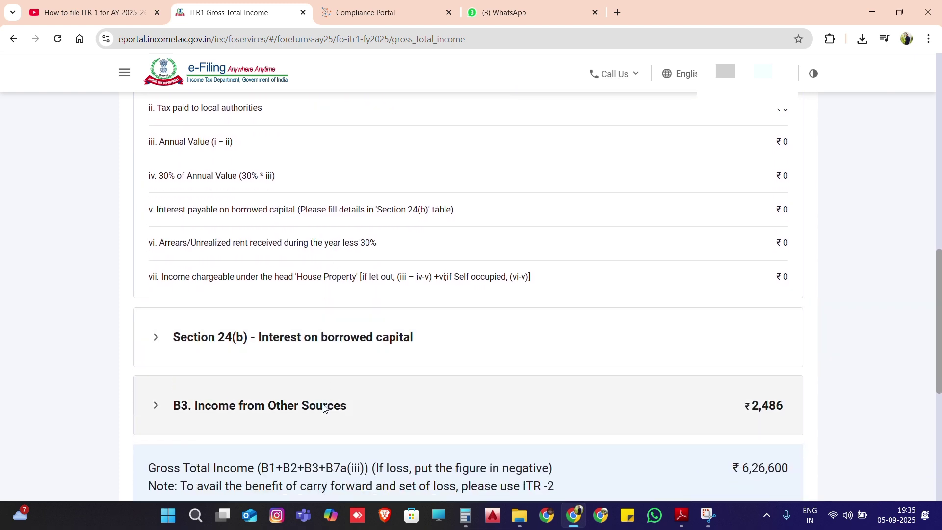
{"action": "left_click", "coordinate": [311, 320]}
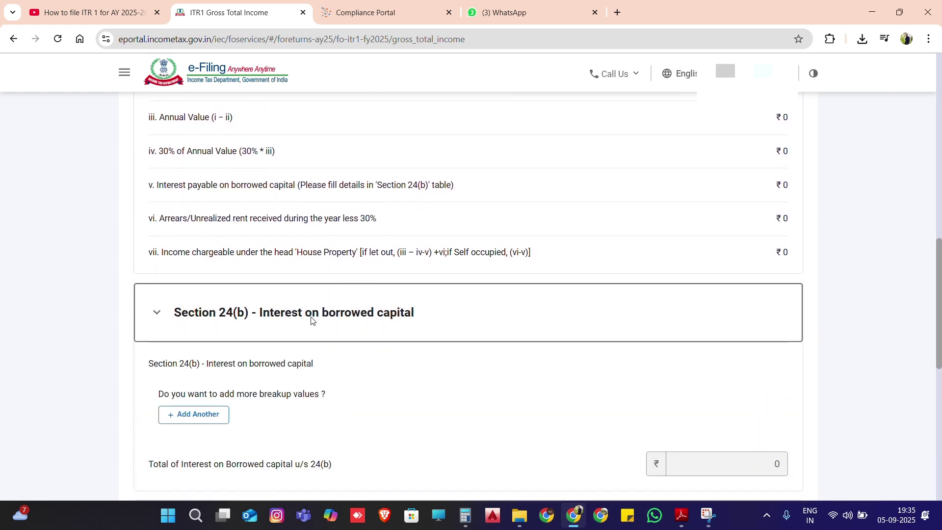
{"action": "scroll", "coordinate": [311, 319], "scroll_direction": "down", "scroll_amount": 1}
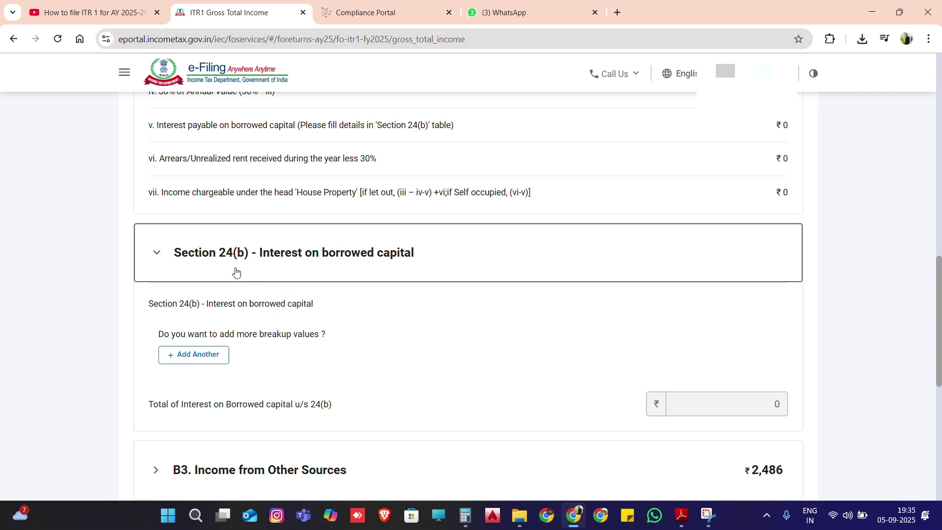
{"action": "scroll", "coordinate": [365, 265], "scroll_direction": "down", "scroll_amount": 1}
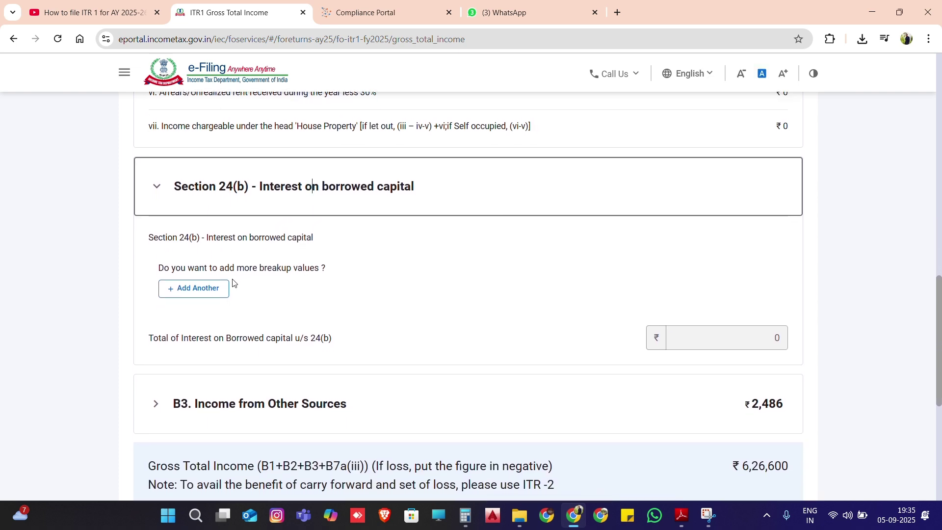
{"action": "left_click", "coordinate": [199, 289]}
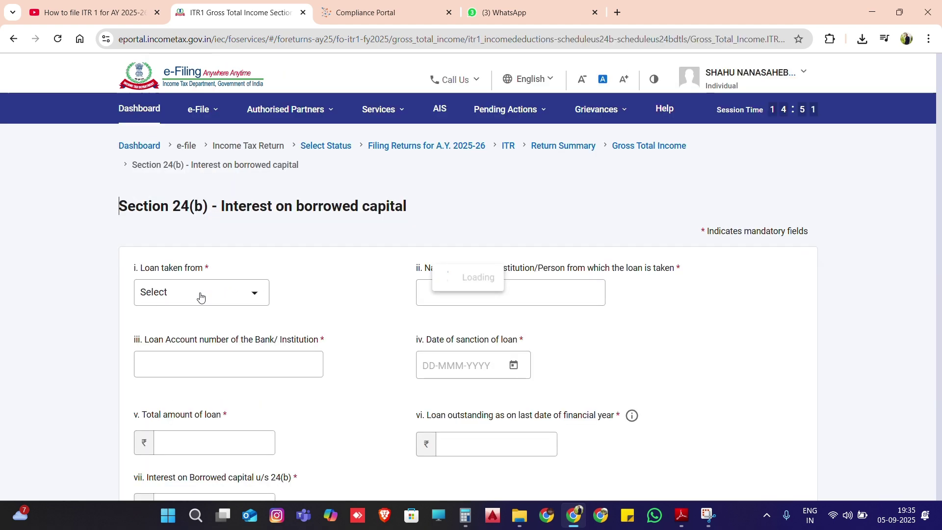
{"action": "scroll", "coordinate": [200, 297], "scroll_direction": "down", "scroll_amount": 3}
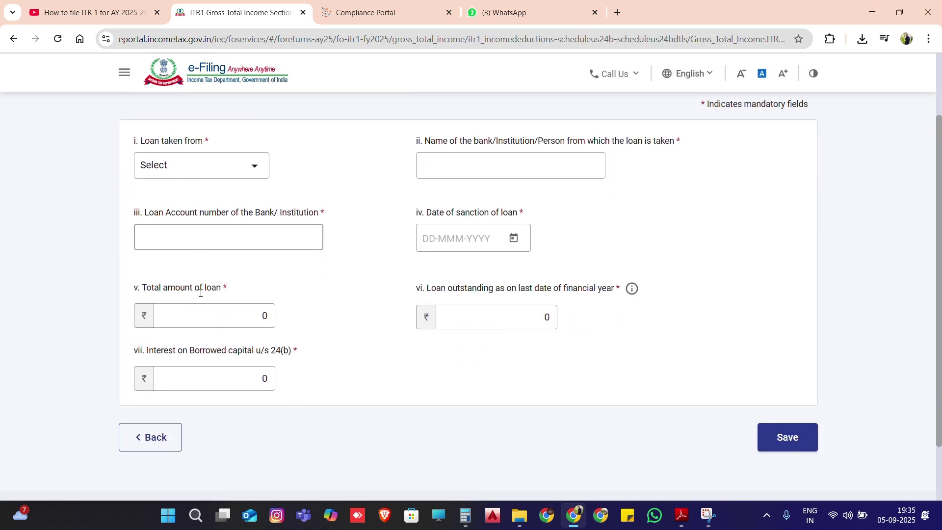
{"action": "scroll", "coordinate": [200, 296], "scroll_direction": "up", "scroll_amount": 1}
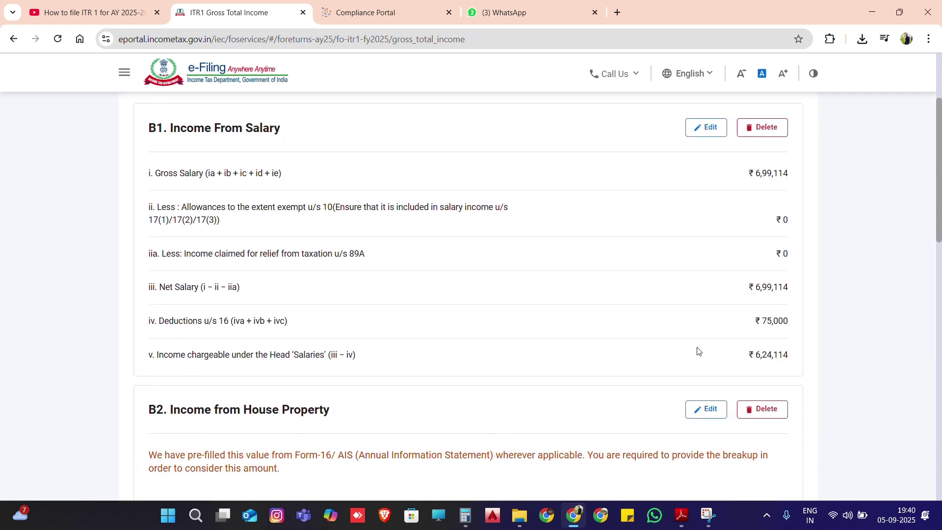
Expand B3. Income from Other Sources and review its dividend and interest entries
{"action": "scroll", "coordinate": [699, 350], "scroll_direction": "down", "scroll_amount": 1}
{"action": "scroll", "coordinate": [698, 349], "scroll_direction": "up", "scroll_amount": 1}
{"action": "scroll", "coordinate": [699, 351], "scroll_direction": "down", "scroll_amount": 1}
{"action": "scroll", "coordinate": [698, 350], "scroll_direction": "down", "scroll_amount": 10}
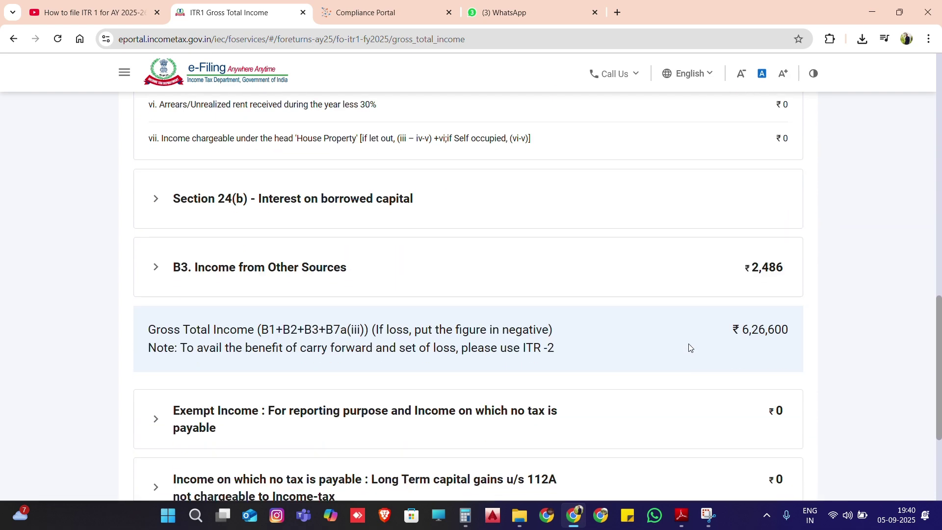
{"action": "left_click", "coordinate": [232, 215]}
{"action": "scroll", "coordinate": [232, 219], "scroll_direction": "down", "scroll_amount": 1}
{"action": "left_click", "coordinate": [229, 238]}
{"action": "scroll", "coordinate": [285, 301], "scroll_direction": "down", "scroll_amount": 1}
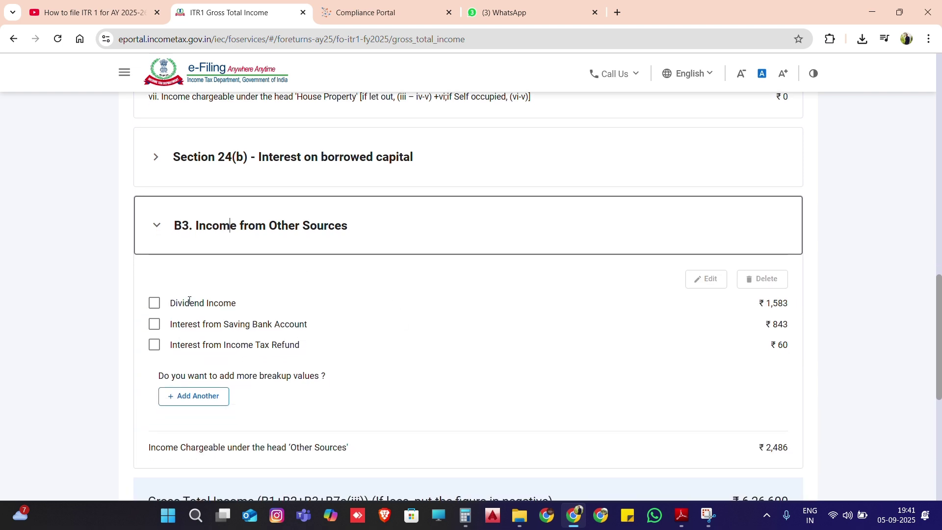
Start another Income from Other Sources entry, view the nature of income options, and go back without saving
{"action": "left_click", "coordinate": [199, 398]}
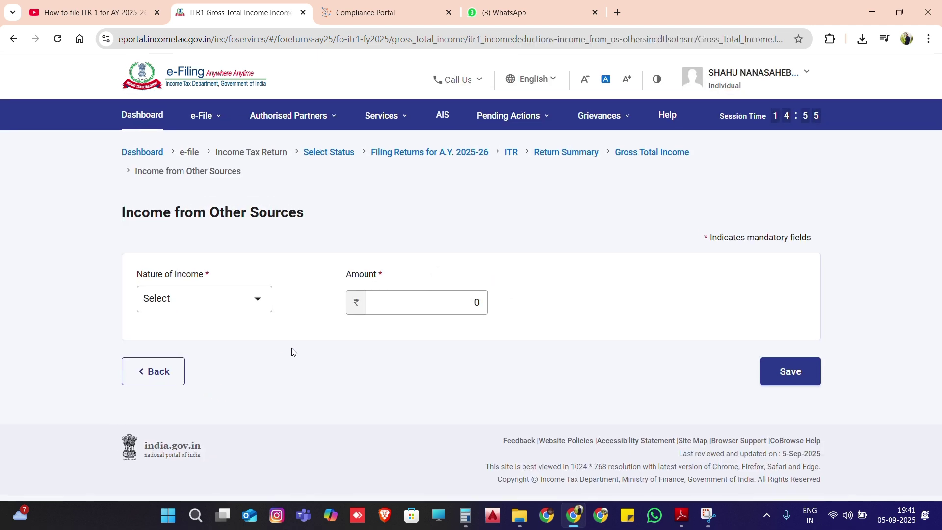
{"action": "left_click", "coordinate": [248, 301]}
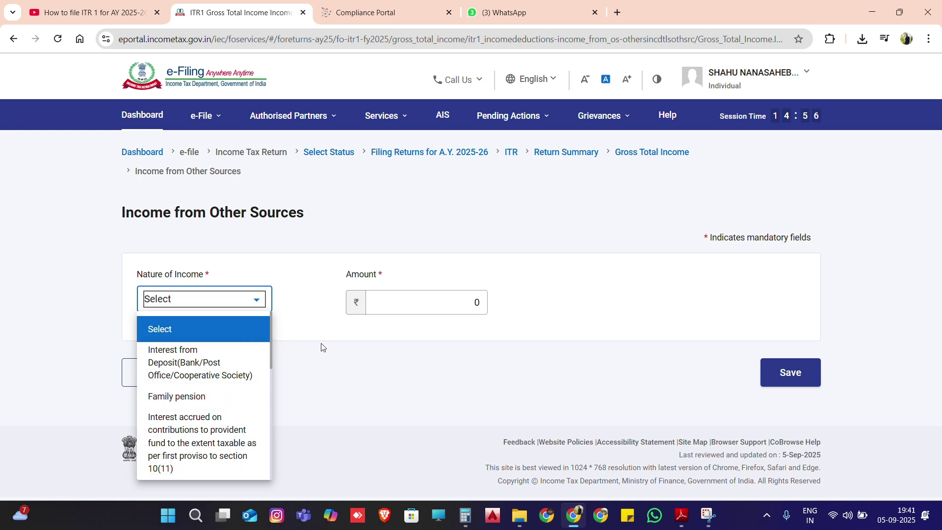
{"action": "left_click", "coordinate": [360, 337]}
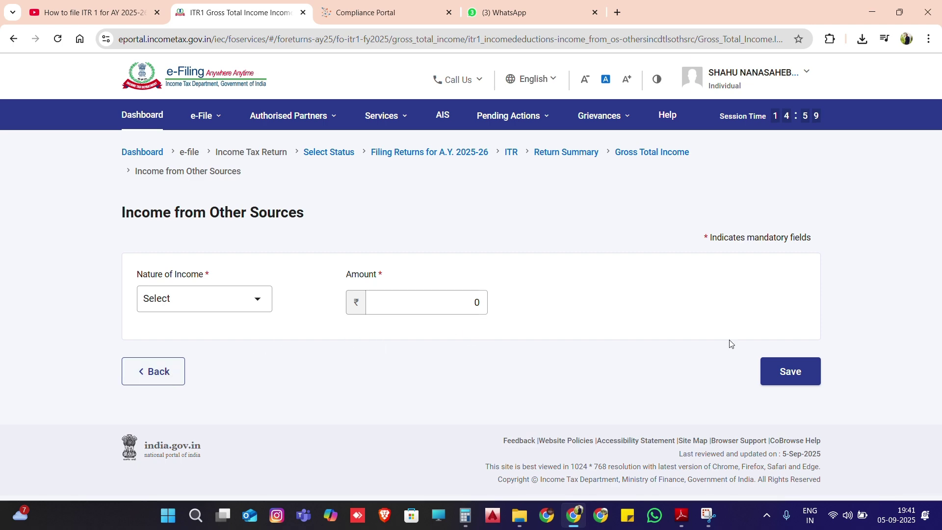
{"action": "left_click", "coordinate": [143, 370]}
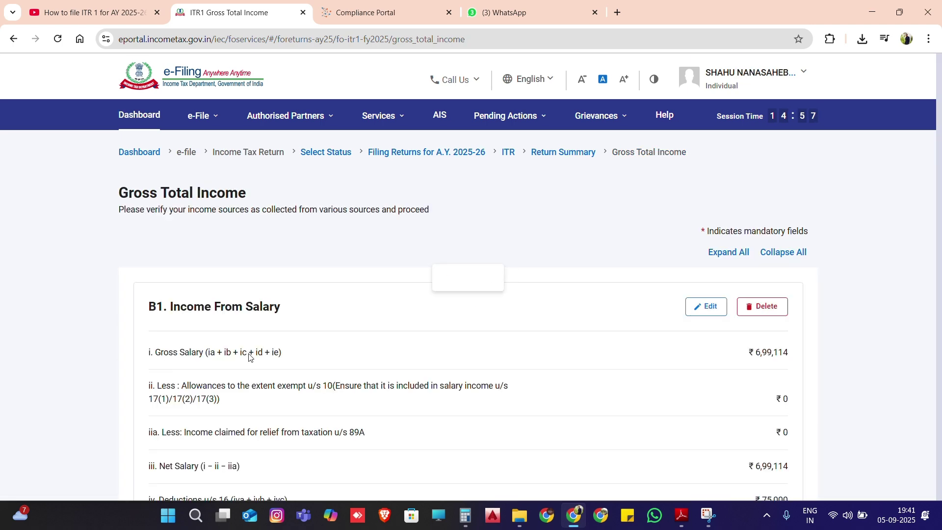
Review the gross total income and expand the Exempt Income section
{"action": "scroll", "coordinate": [275, 358], "scroll_direction": "down", "scroll_amount": 15}
{"action": "scroll", "coordinate": [277, 356], "scroll_direction": "down", "scroll_amount": 2}
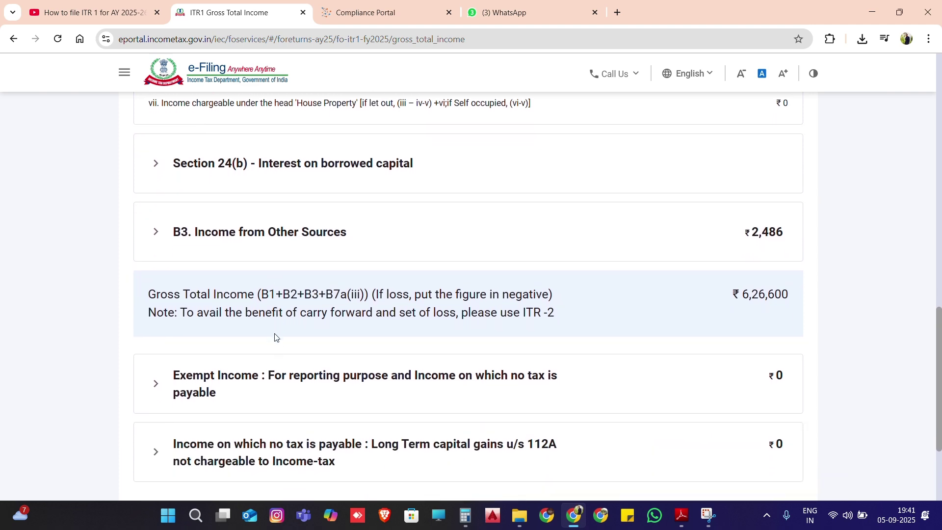
{"action": "scroll", "coordinate": [274, 338], "scroll_direction": "down", "scroll_amount": 3}
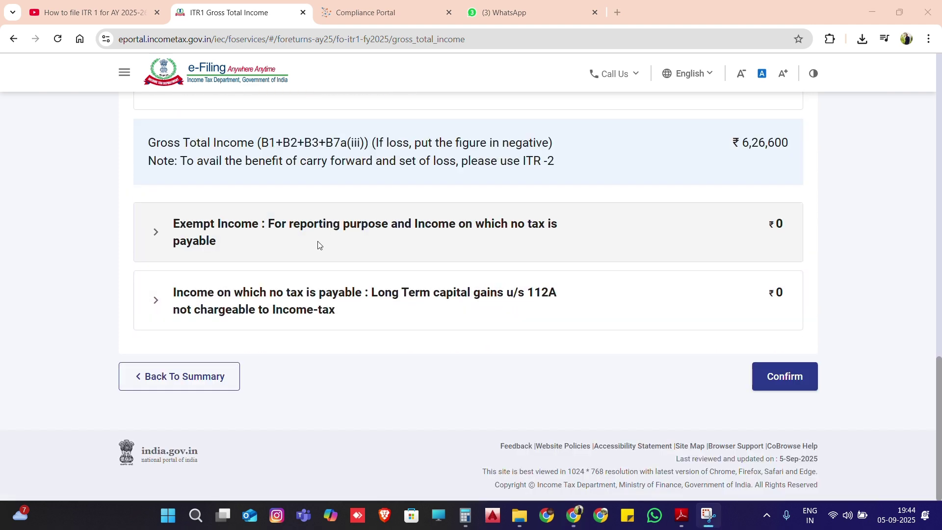
{"action": "left_click", "coordinate": [319, 245]}
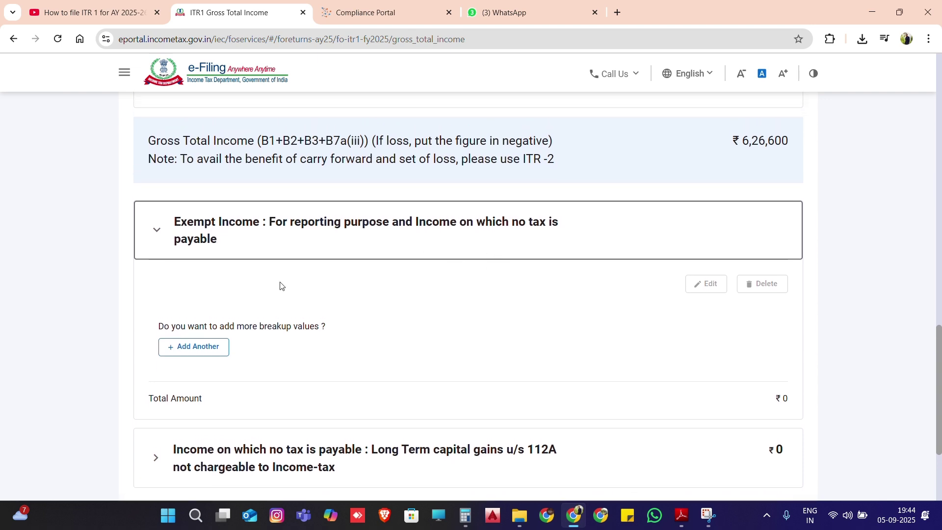
Start a new Exempt Income entry, look through the nature of income options, and go back without saving
{"action": "left_click", "coordinate": [198, 347]}
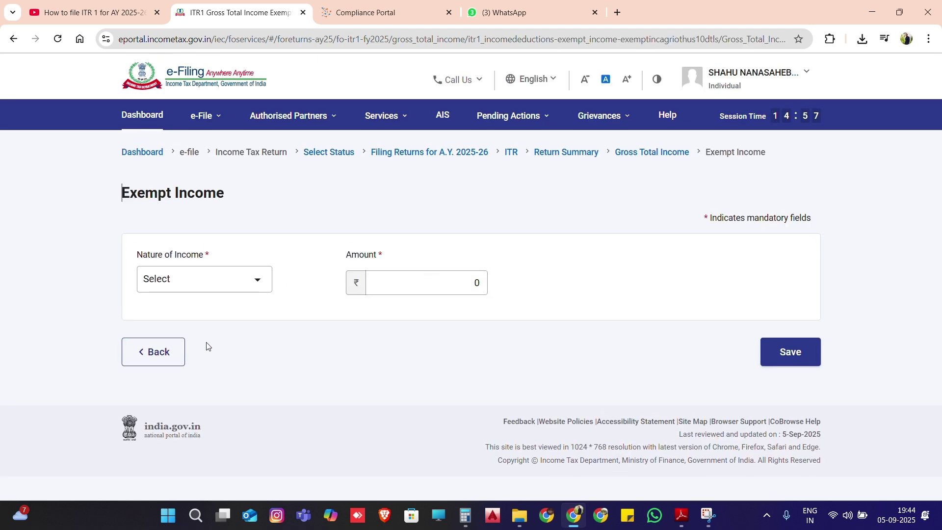
{"action": "left_click", "coordinate": [223, 287]}
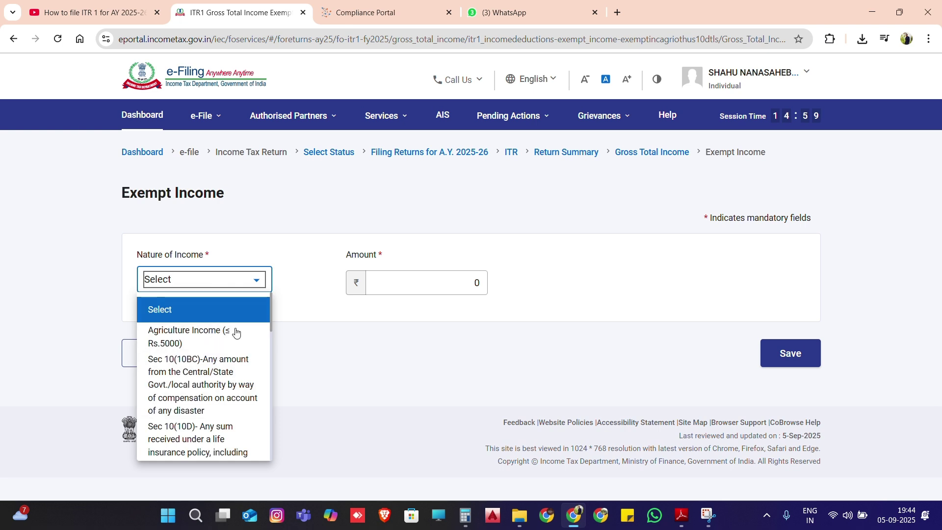
{"action": "scroll", "coordinate": [191, 398], "scroll_direction": "down", "scroll_amount": 3}
{"action": "scroll", "coordinate": [192, 402], "scroll_direction": "down", "scroll_amount": 3}
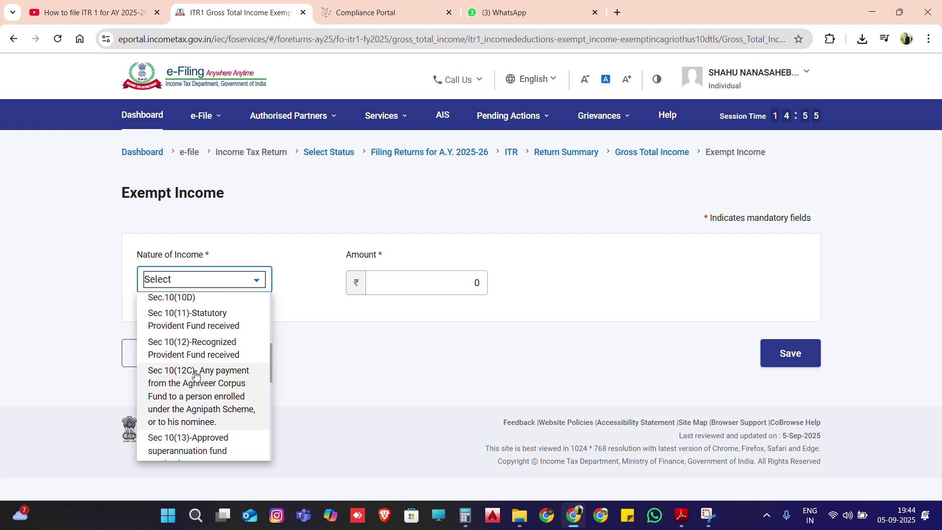
{"action": "scroll", "coordinate": [195, 375], "scroll_direction": "down", "scroll_amount": 3}
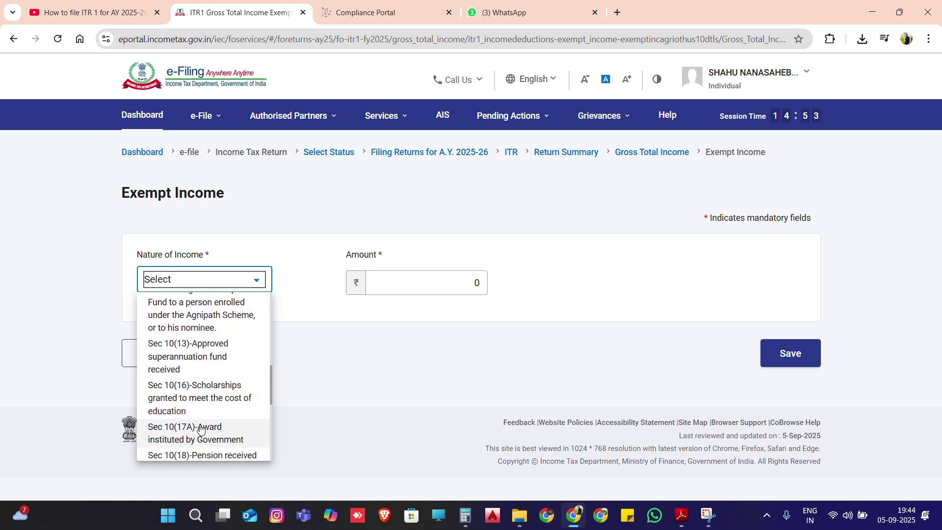
{"action": "scroll", "coordinate": [201, 429], "scroll_direction": "down", "scroll_amount": 3}
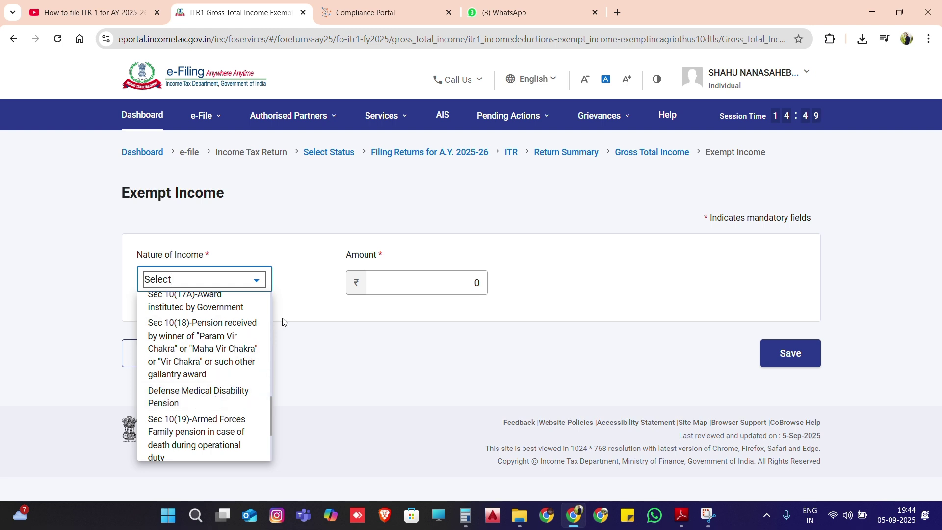
{"action": "left_click", "coordinate": [301, 314]}
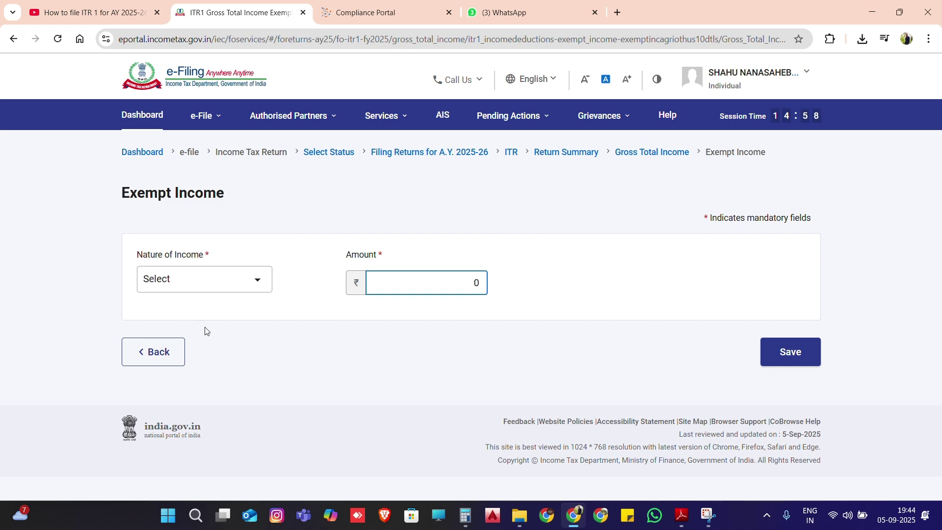
{"action": "left_click", "coordinate": [152, 350]}
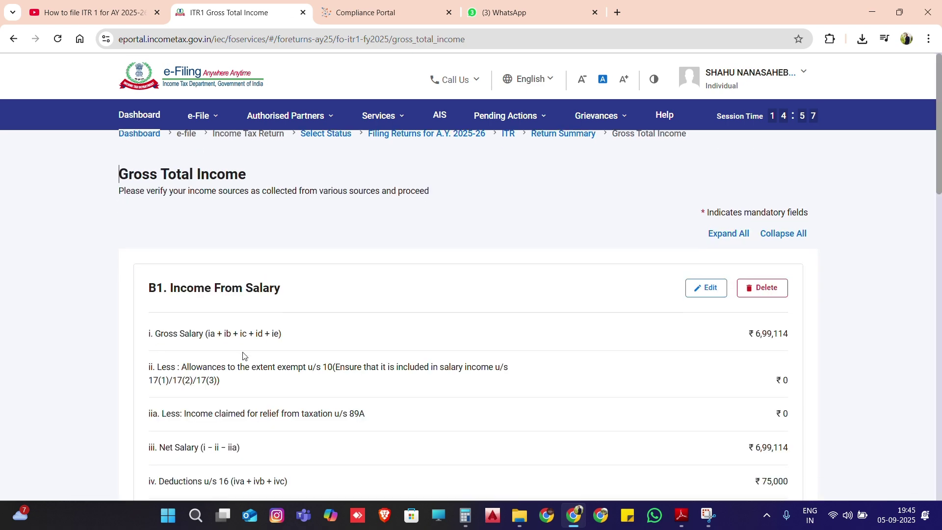
Expand the long-term capital gains u/s 112A section to check its fields, and confirm the Gross Total Income schedule
{"action": "scroll", "coordinate": [265, 363], "scroll_direction": "down", "scroll_amount": 20}
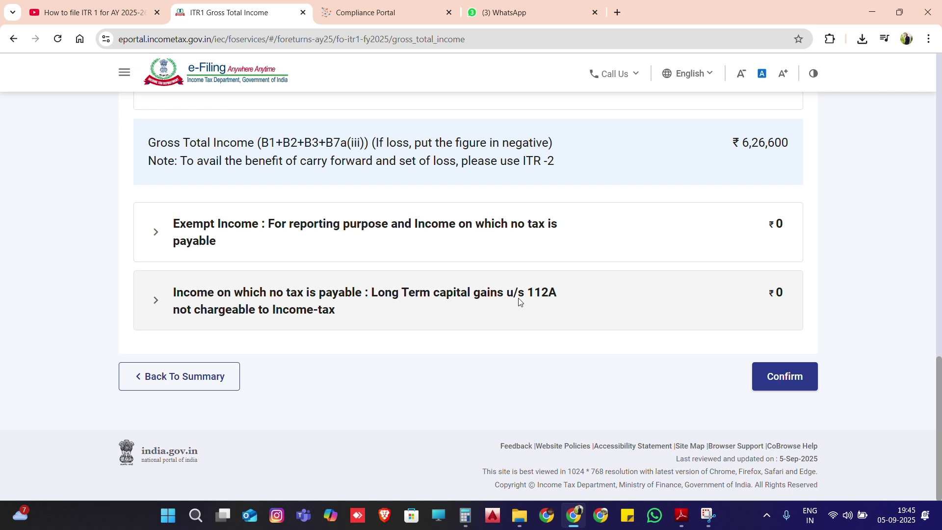
{"action": "left_click", "coordinate": [308, 298]}
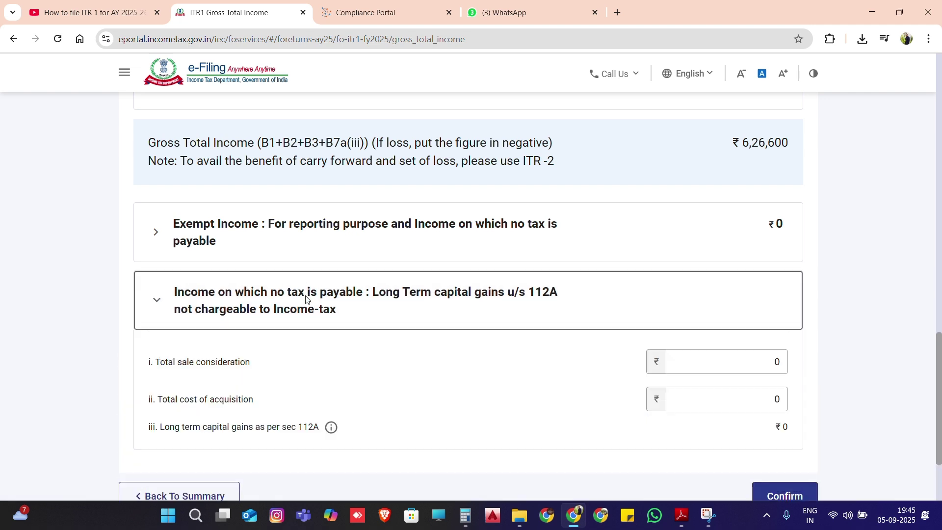
{"action": "scroll", "coordinate": [356, 361], "scroll_direction": "down", "scroll_amount": 1}
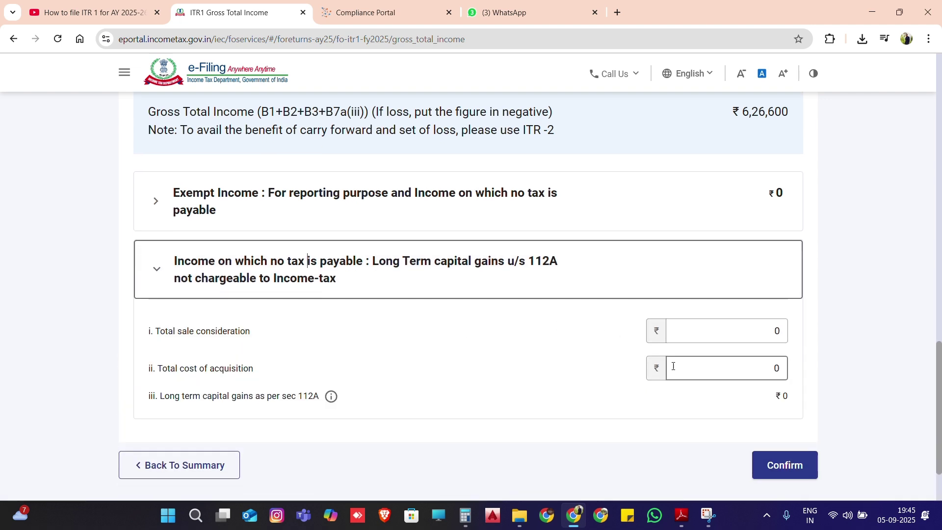
{"action": "scroll", "coordinate": [464, 370], "scroll_direction": "down", "scroll_amount": 2}
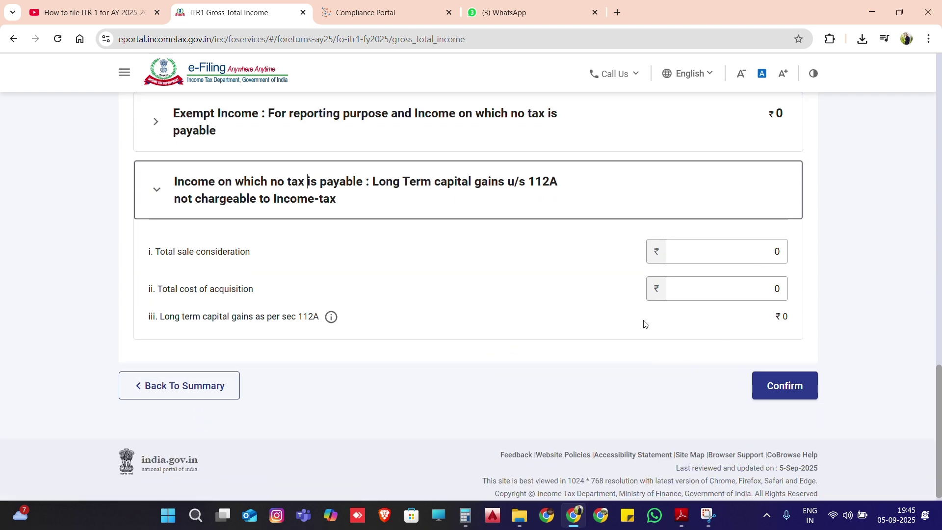
{"action": "left_click", "coordinate": [778, 388]}
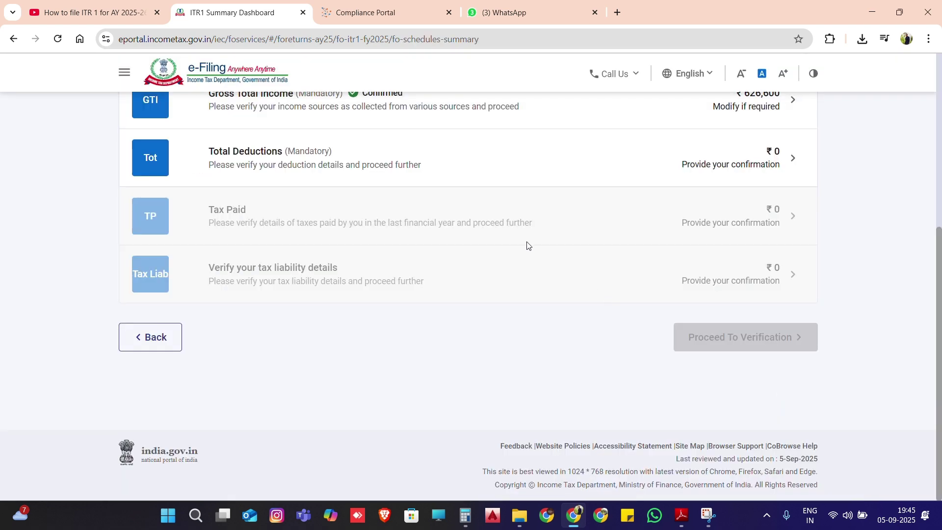
Open Total Deductions, review the 80CCD(2), 80CCH and other deduction entries, and confirm the schedule
{"action": "scroll", "coordinate": [527, 245], "scroll_direction": "up", "scroll_amount": 2}
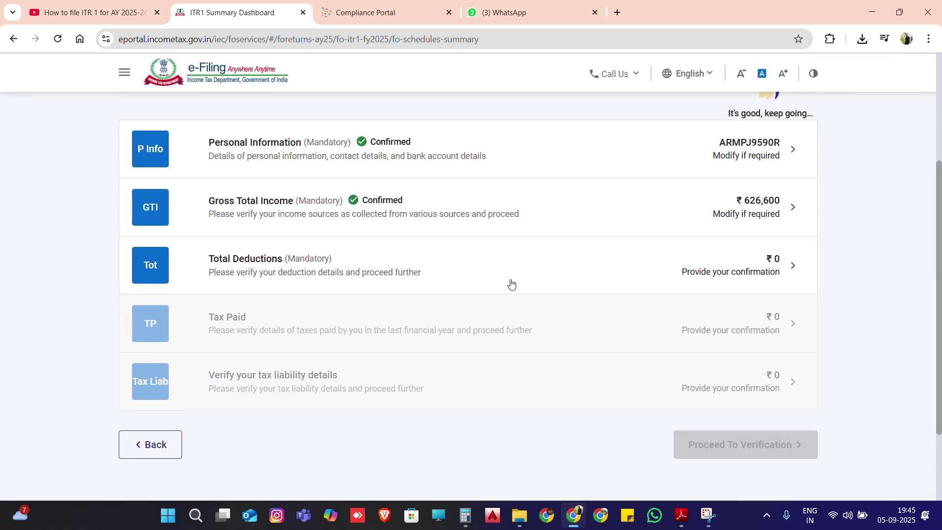
{"action": "scroll", "coordinate": [531, 266], "scroll_direction": "down", "scroll_amount": 1}
{"action": "left_click", "coordinate": [532, 256]}
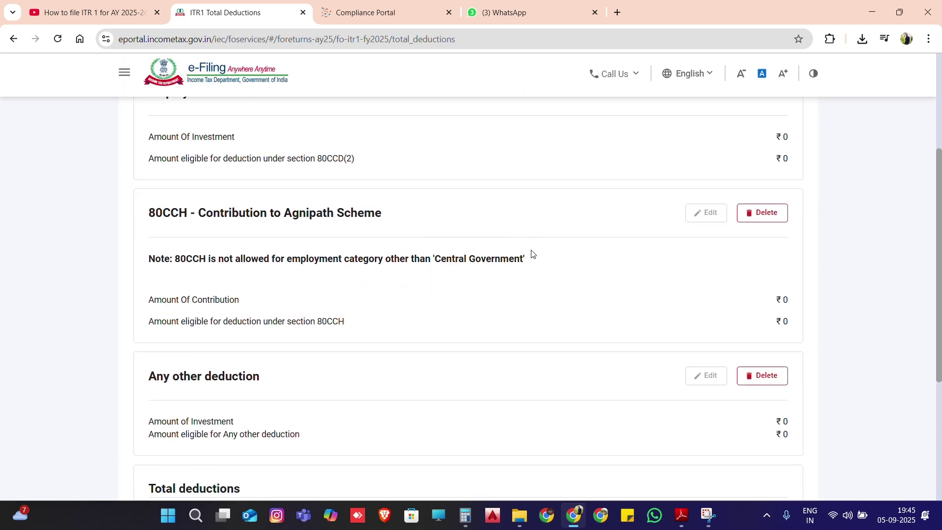
{"action": "scroll", "coordinate": [533, 255], "scroll_direction": "down", "scroll_amount": 1}
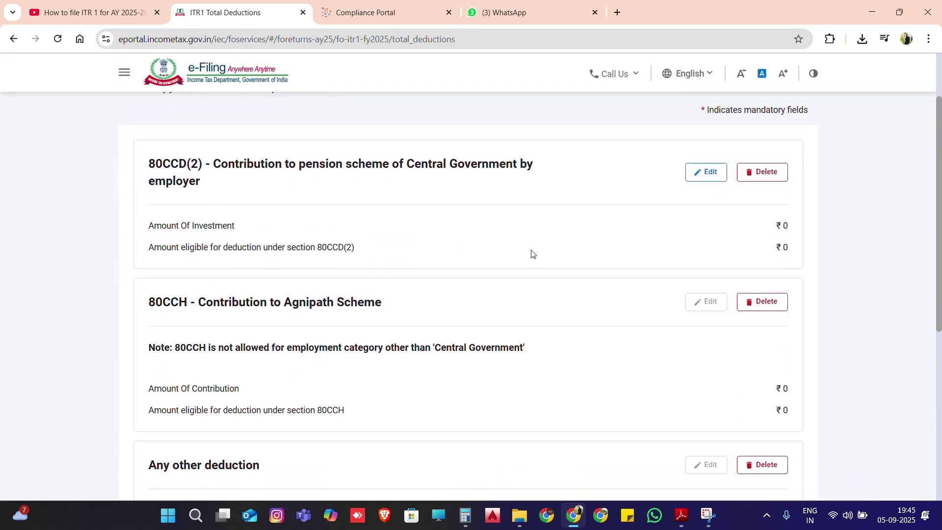
{"action": "scroll", "coordinate": [532, 254], "scroll_direction": "down", "scroll_amount": 3}
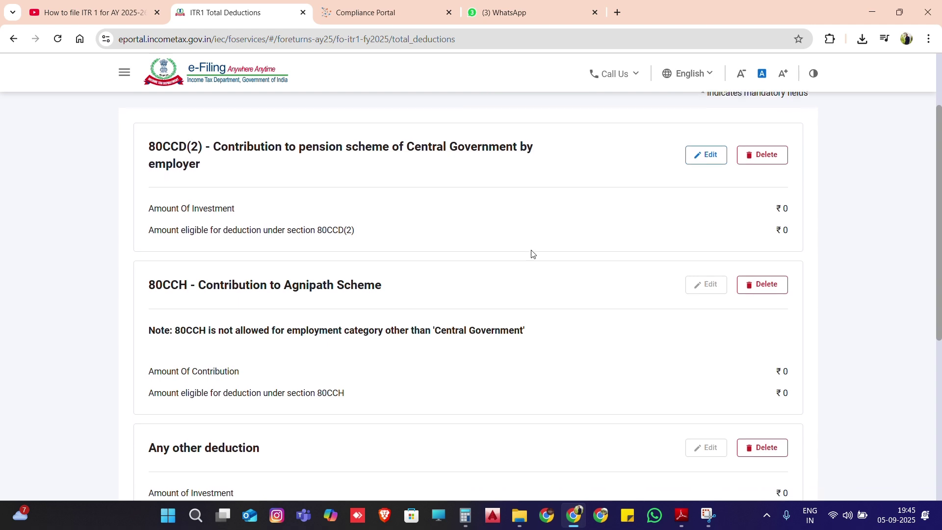
{"action": "scroll", "coordinate": [533, 254], "scroll_direction": "down", "scroll_amount": 5}
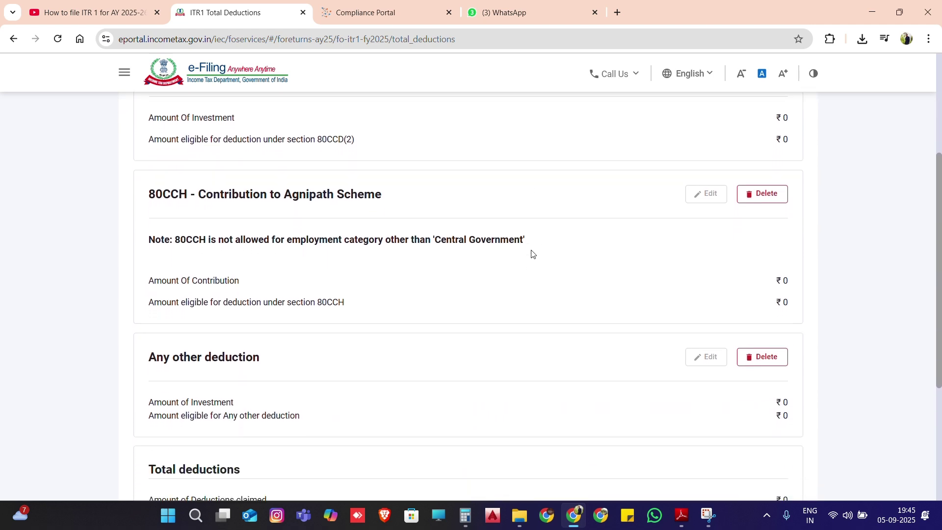
{"action": "scroll", "coordinate": [532, 254], "scroll_direction": "down", "scroll_amount": 2}
{"action": "scroll", "coordinate": [533, 254], "scroll_direction": "up", "scroll_amount": 7}
{"action": "scroll", "coordinate": [532, 254], "scroll_direction": "up", "scroll_amount": 1}
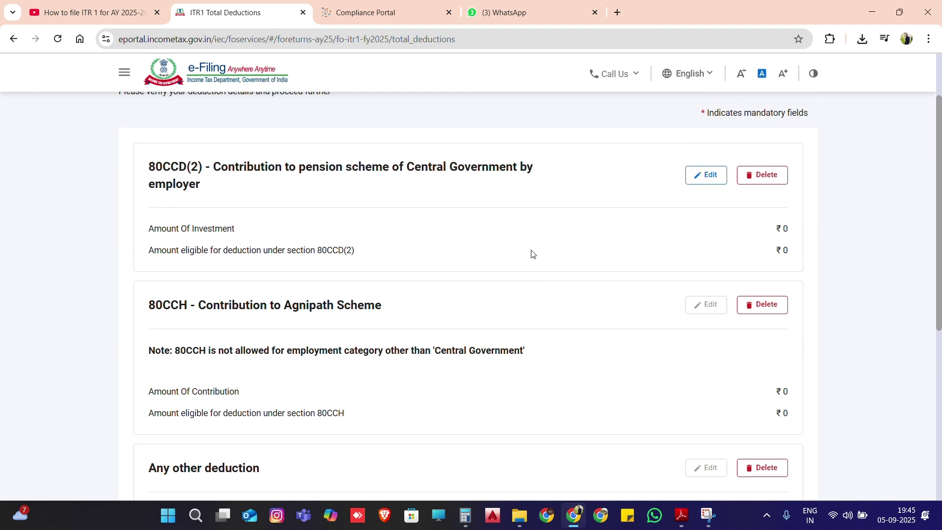
{"action": "scroll", "coordinate": [532, 254], "scroll_direction": "down", "scroll_amount": 5}
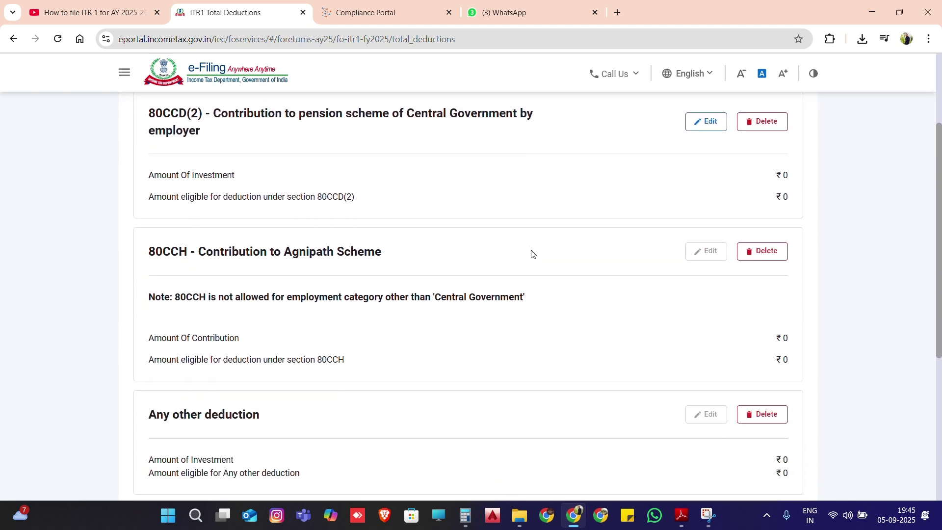
{"action": "scroll", "coordinate": [532, 253], "scroll_direction": "down", "scroll_amount": 2}
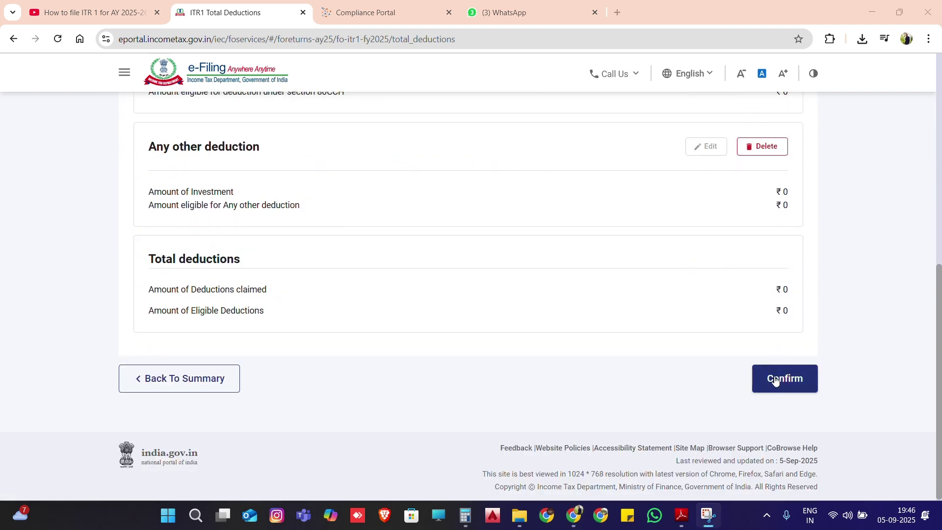
{"action": "left_click", "coordinate": [787, 379]}
Open Tax Paid, review the TDS, TCS and advance tax schedules with the total taxes paid, and confirm
{"action": "scroll", "coordinate": [665, 379], "scroll_direction": "up", "scroll_amount": 1}
{"action": "scroll", "coordinate": [664, 378], "scroll_direction": "up", "scroll_amount": 3}
{"action": "scroll", "coordinate": [662, 381], "scroll_direction": "down", "scroll_amount": 1}
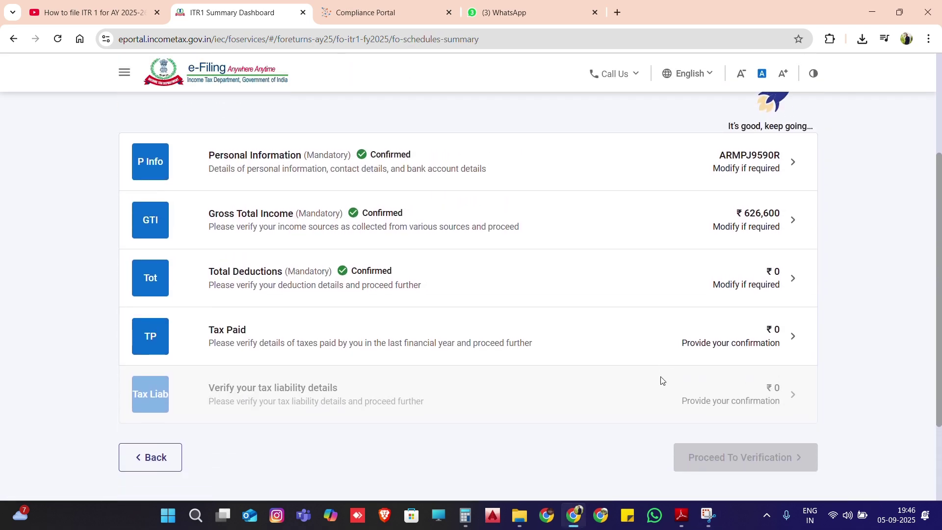
{"action": "scroll", "coordinate": [662, 380], "scroll_direction": "down", "scroll_amount": 3}
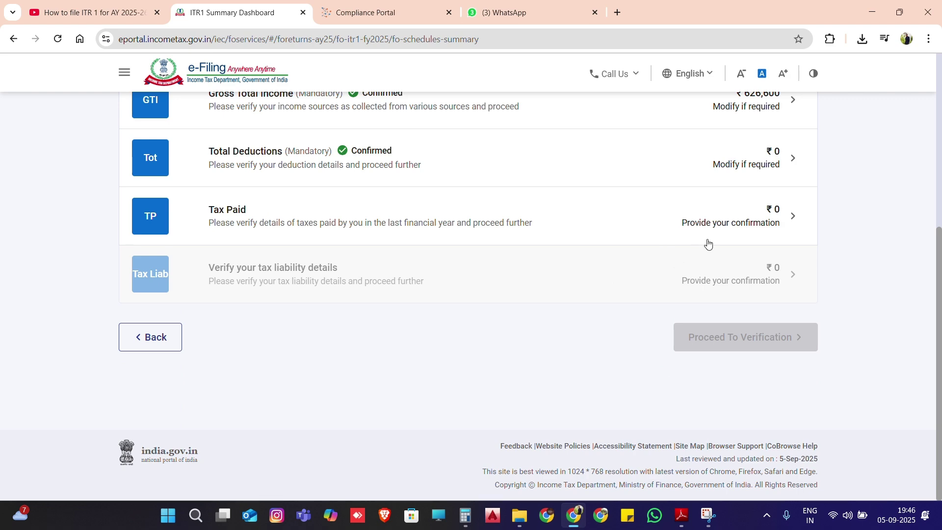
{"action": "left_click", "coordinate": [577, 224]}
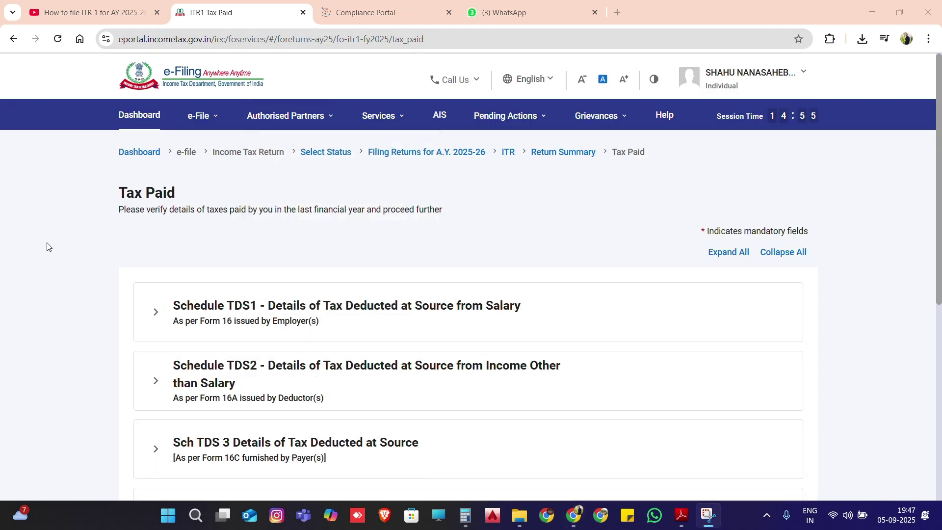
{"action": "scroll", "coordinate": [49, 247], "scroll_direction": "down", "scroll_amount": 5}
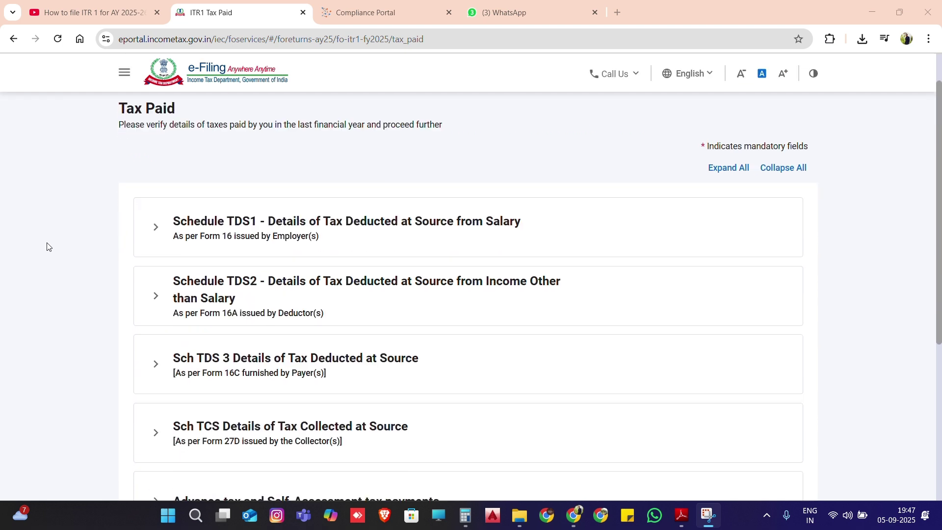
{"action": "scroll", "coordinate": [48, 246], "scroll_direction": "down", "scroll_amount": 2}
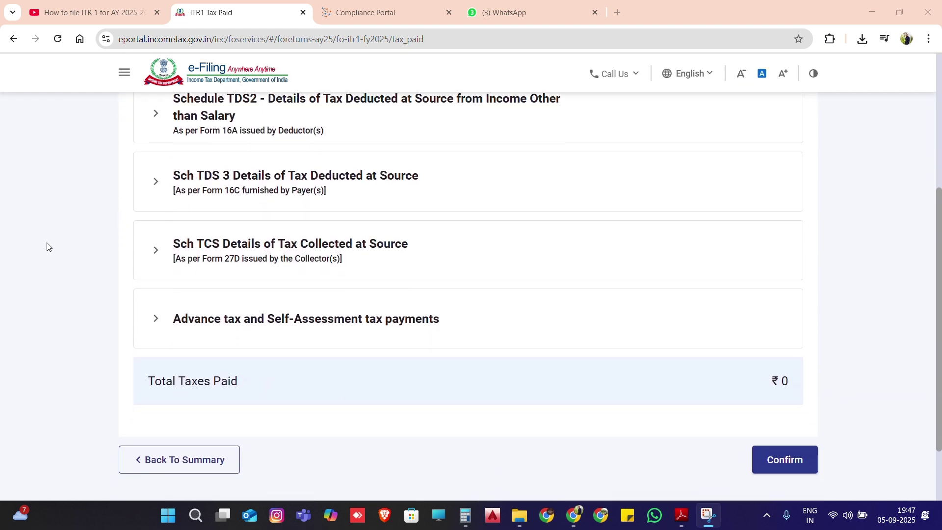
{"action": "scroll", "coordinate": [48, 247], "scroll_direction": "up", "scroll_amount": 2}
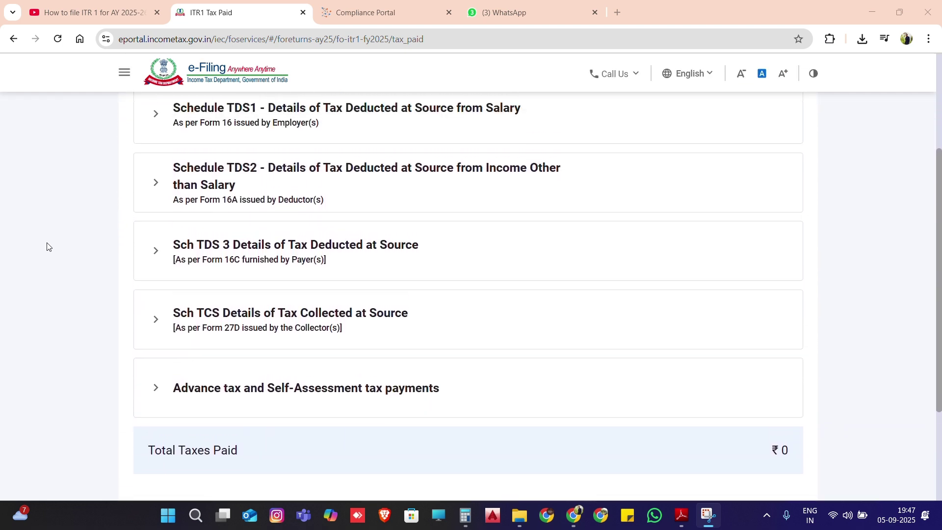
{"action": "scroll", "coordinate": [49, 247], "scroll_direction": "down", "scroll_amount": 3}
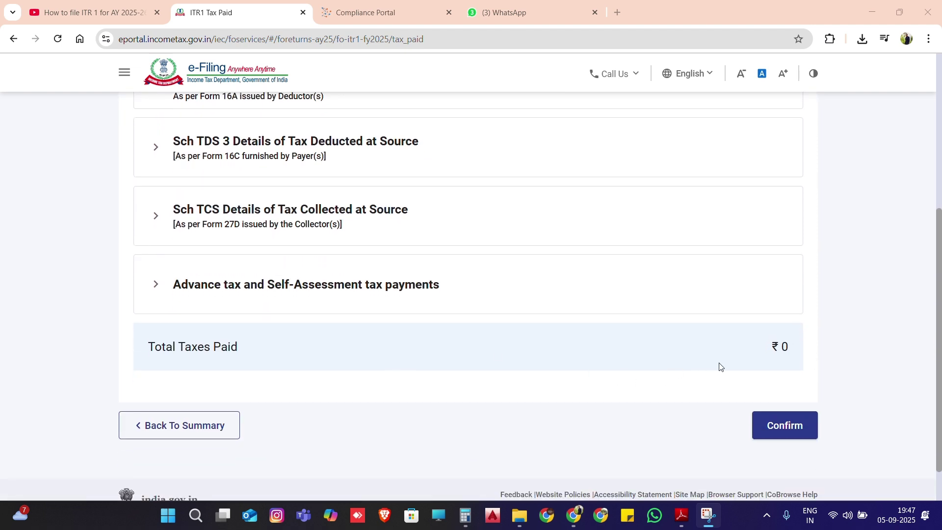
{"action": "scroll", "coordinate": [744, 367], "scroll_direction": "down", "scroll_amount": 1}
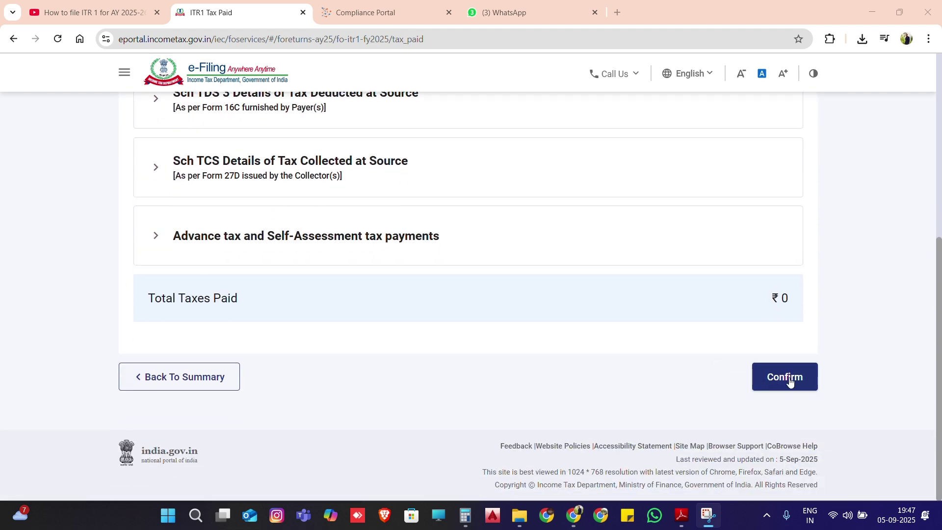
{"action": "left_click", "coordinate": [790, 381]}
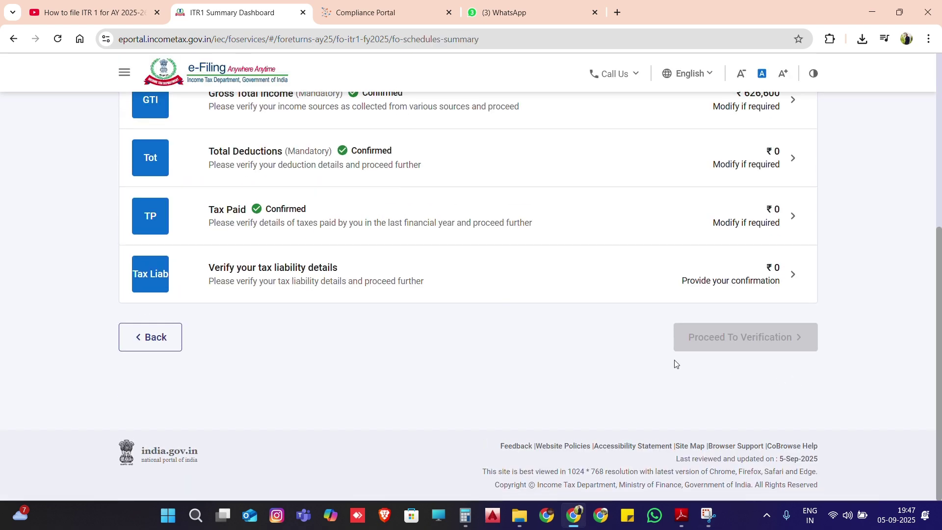
Open the tax liability details, review the computation of income, tax payable, interest and fees, and confirm the schedule
{"action": "scroll", "coordinate": [660, 388], "scroll_direction": "up", "scroll_amount": 3}
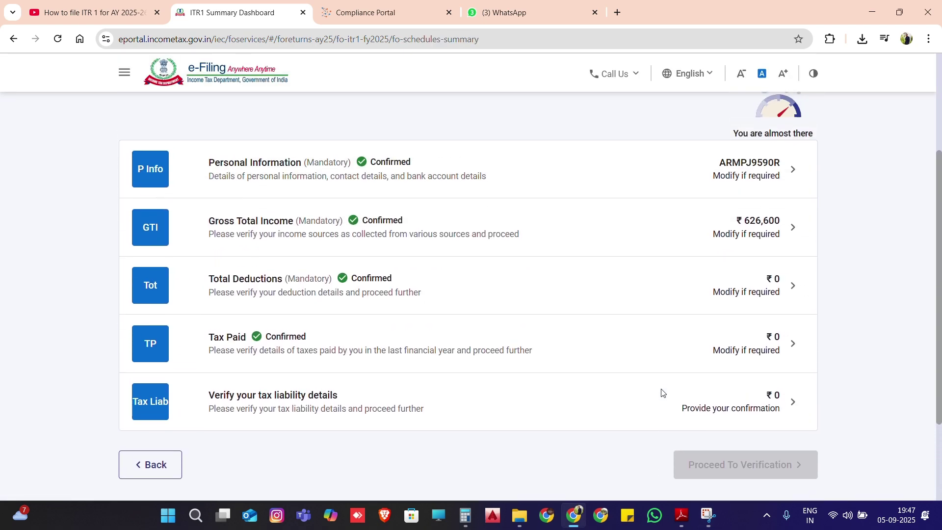
{"action": "scroll", "coordinate": [662, 394], "scroll_direction": "down", "scroll_amount": 2}
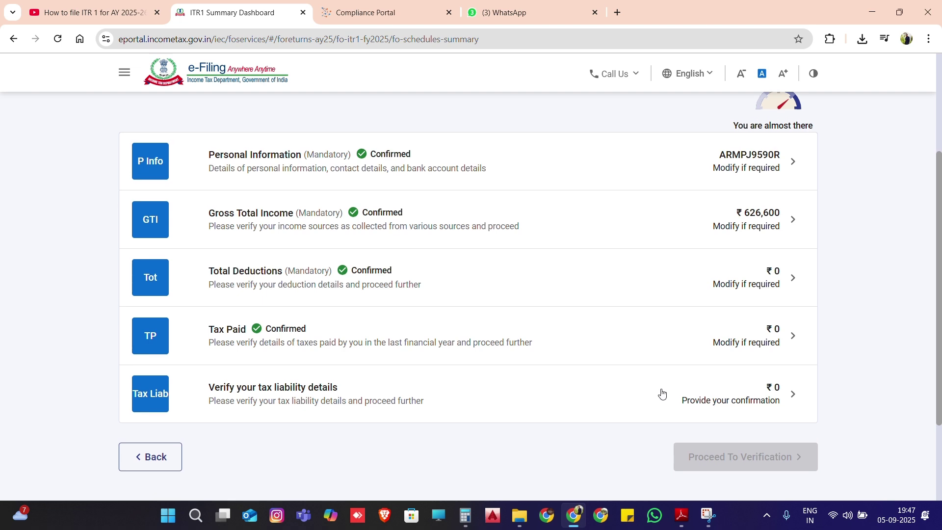
{"action": "scroll", "coordinate": [662, 392], "scroll_direction": "down", "scroll_amount": 1}
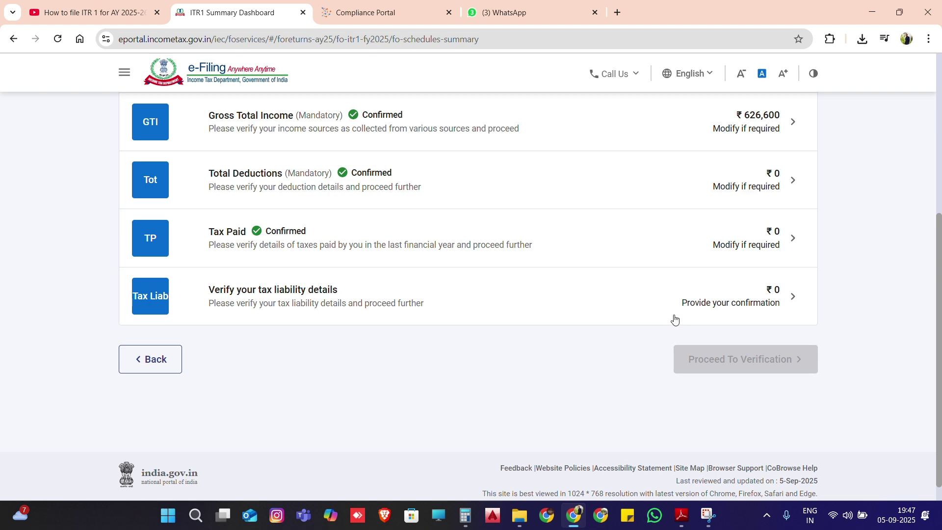
{"action": "scroll", "coordinate": [663, 374], "scroll_direction": "up", "scroll_amount": 2}
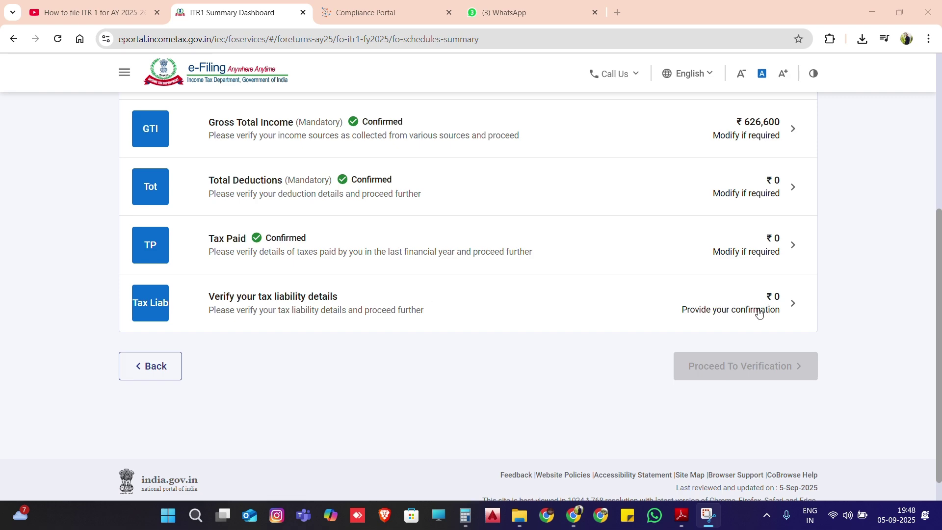
{"action": "left_click", "coordinate": [787, 304]}
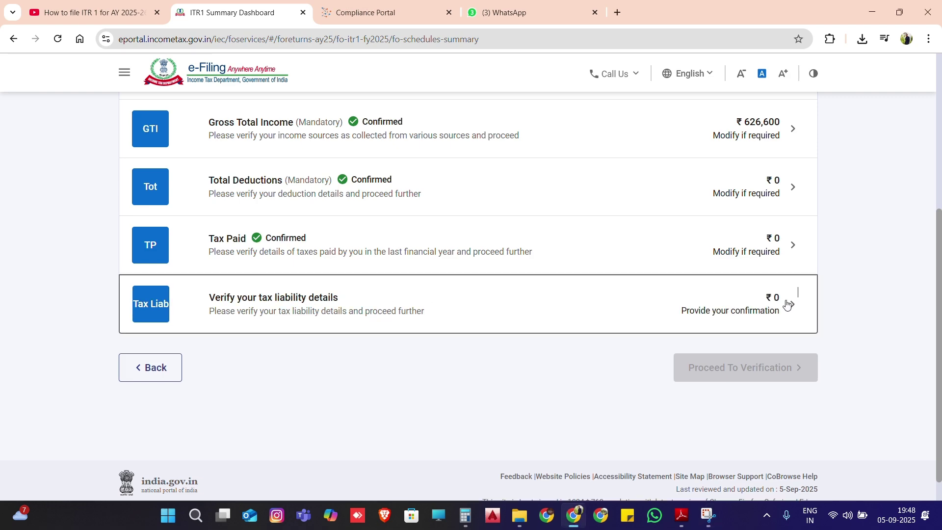
{"action": "scroll", "coordinate": [711, 356], "scroll_direction": "down", "scroll_amount": 7}
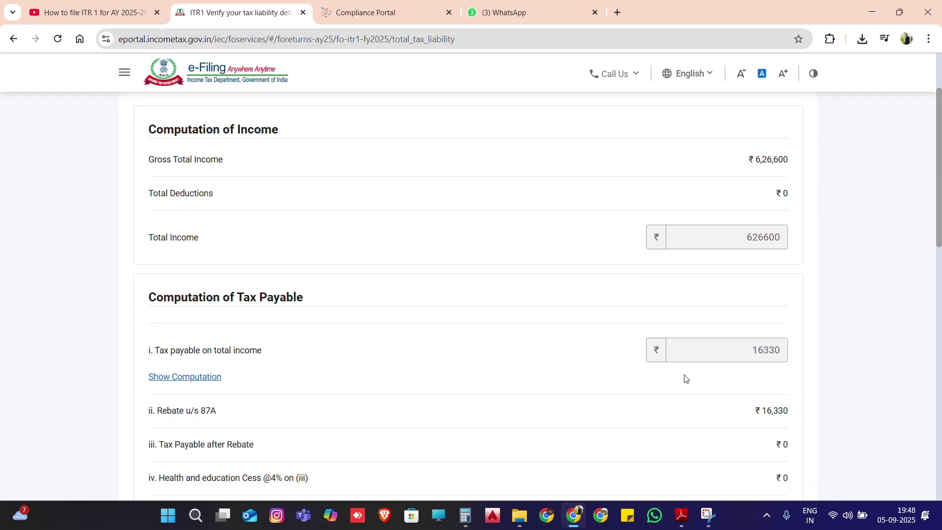
{"action": "scroll", "coordinate": [686, 378], "scroll_direction": "down", "scroll_amount": 9}
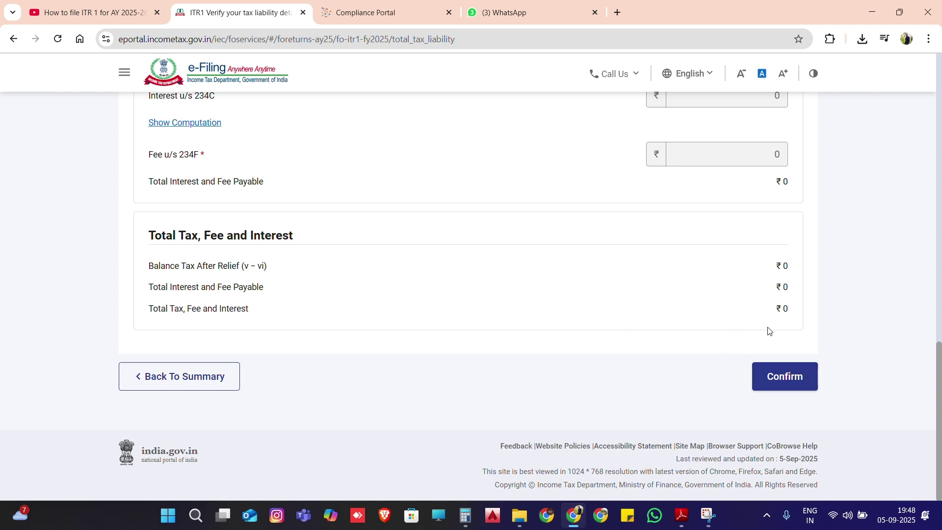
{"action": "left_click", "coordinate": [785, 377]}
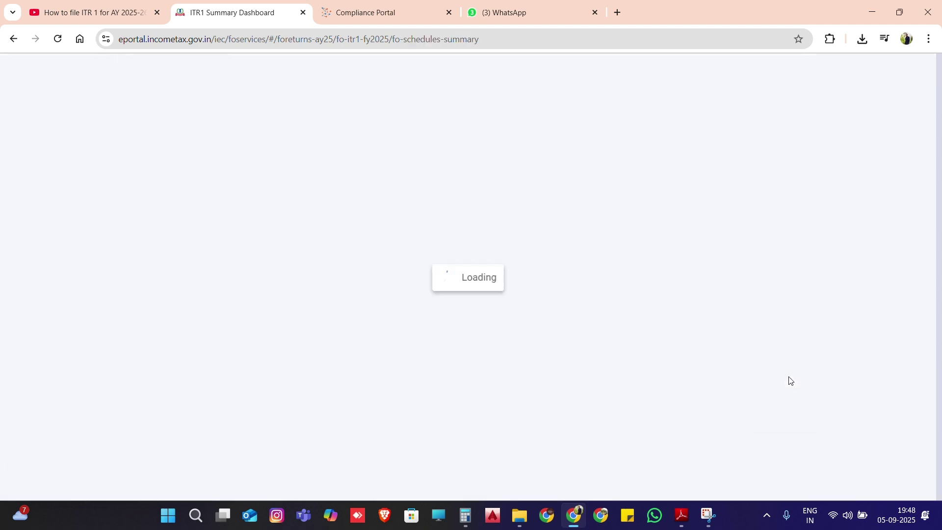
Check the confirmation status of all five schedules in the return summary and proceed to verification
{"action": "scroll", "coordinate": [734, 357], "scroll_direction": "up", "scroll_amount": 1}
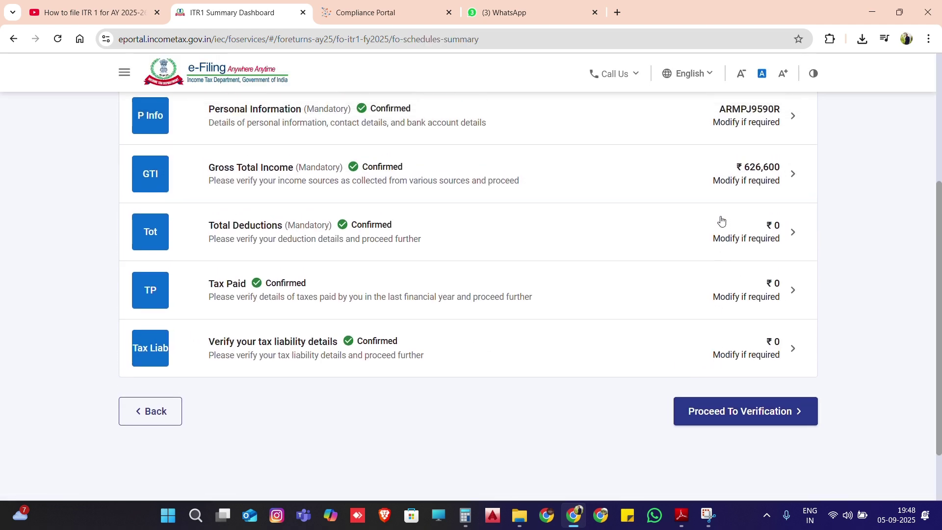
{"action": "scroll", "coordinate": [717, 342], "scroll_direction": "up", "scroll_amount": 1}
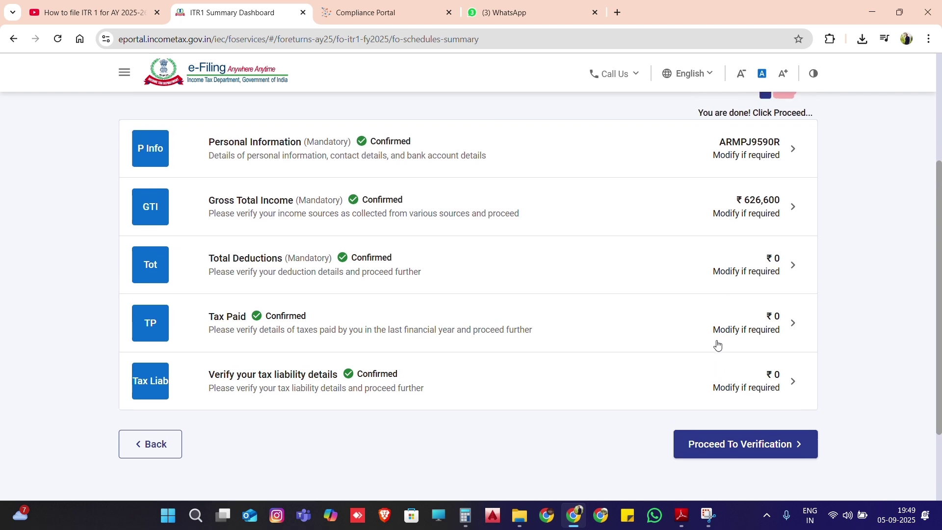
{"action": "scroll", "coordinate": [718, 345], "scroll_direction": "down", "scroll_amount": 1}
{"action": "scroll", "coordinate": [719, 345], "scroll_direction": "up", "scroll_amount": 1}
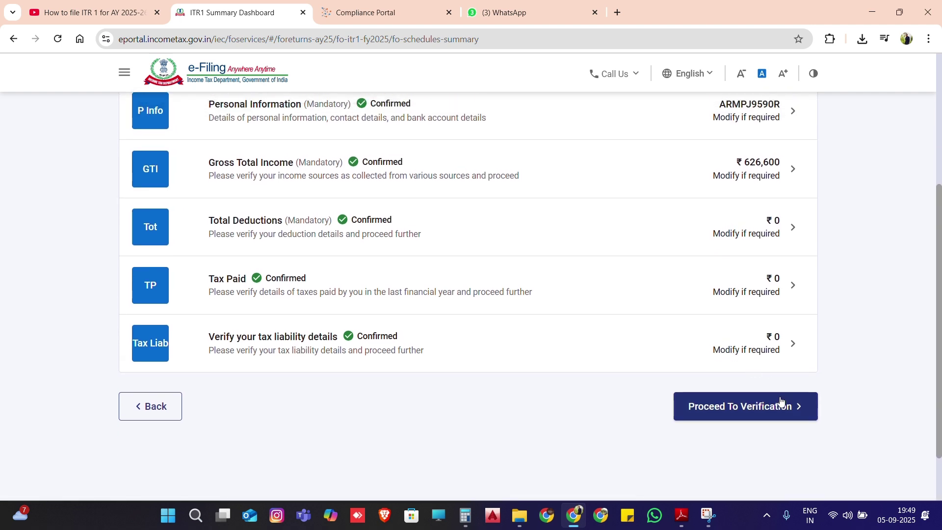
{"action": "scroll", "coordinate": [776, 399], "scroll_direction": "down", "scroll_amount": 1}
{"action": "left_click", "coordinate": [765, 344]}
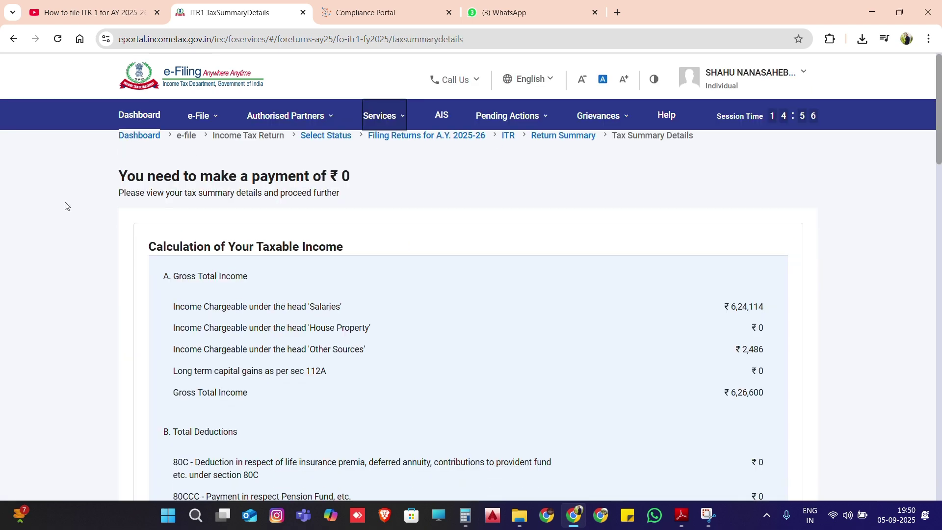
Review taxable income, deductions, tax payable and the amount payable or refund in the tax summary, and continue to preview and submit the return
{"action": "scroll", "coordinate": [65, 206], "scroll_direction": "down", "scroll_amount": 5}
{"action": "scroll", "coordinate": [65, 205], "scroll_direction": "down", "scroll_amount": 6}
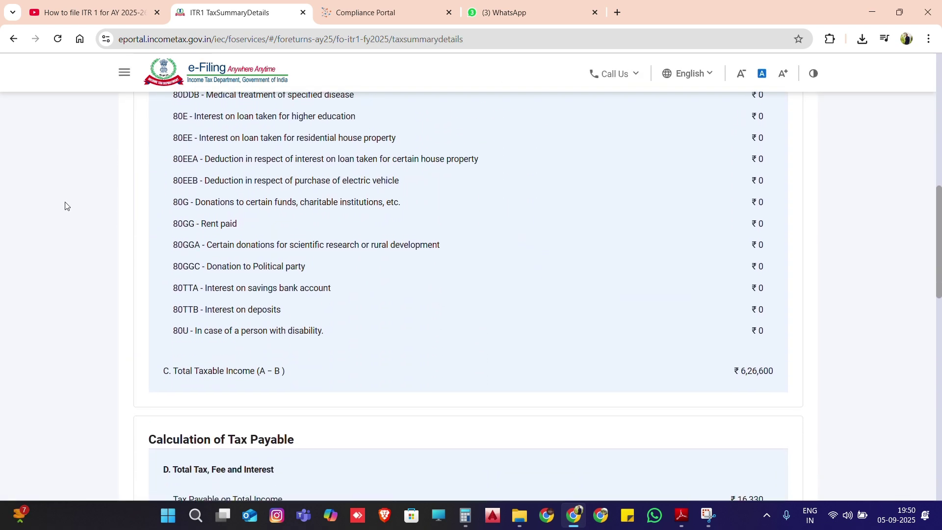
{"action": "scroll", "coordinate": [67, 203], "scroll_direction": "up", "scroll_amount": 10}
{"action": "scroll", "coordinate": [69, 198], "scroll_direction": "down", "scroll_amount": 19}
{"action": "scroll", "coordinate": [69, 199], "scroll_direction": "down", "scroll_amount": 7}
{"action": "scroll", "coordinate": [68, 199], "scroll_direction": "up", "scroll_amount": 1}
{"action": "scroll", "coordinate": [68, 200], "scroll_direction": "down", "scroll_amount": 1}
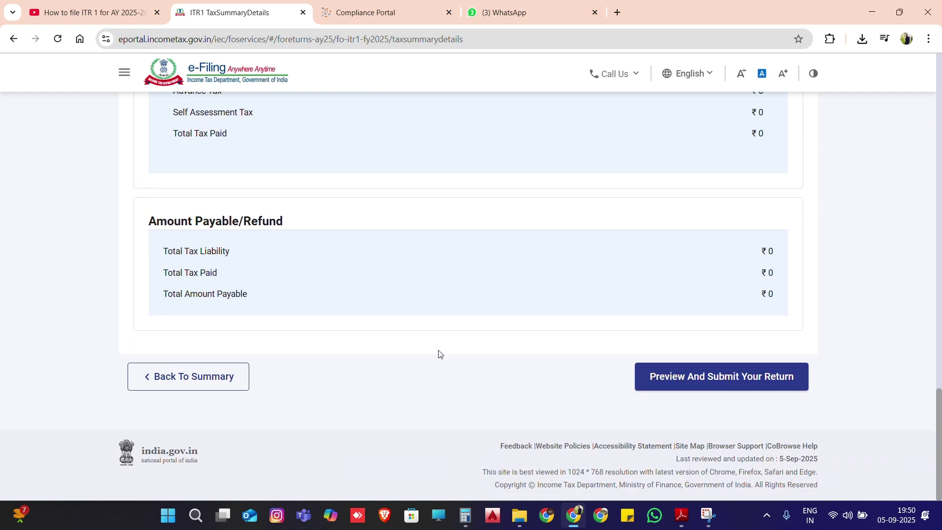
{"action": "left_click", "coordinate": [707, 391]}
Accept the declaration, enter pune as the place, and proceed to validation of the return
{"action": "left_click", "coordinate": [146, 279]}
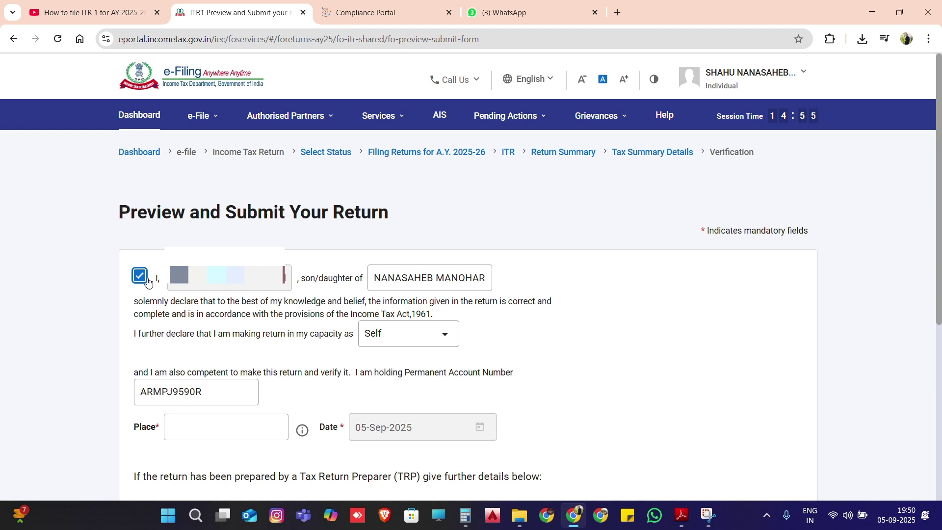
{"action": "scroll", "coordinate": [187, 310], "scroll_direction": "down", "scroll_amount": 1}
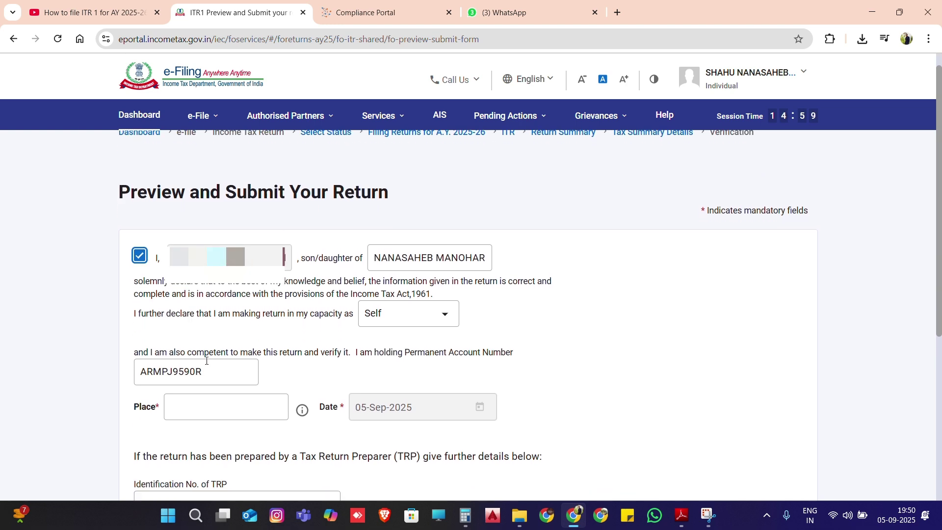
{"action": "left_click", "coordinate": [200, 409]}
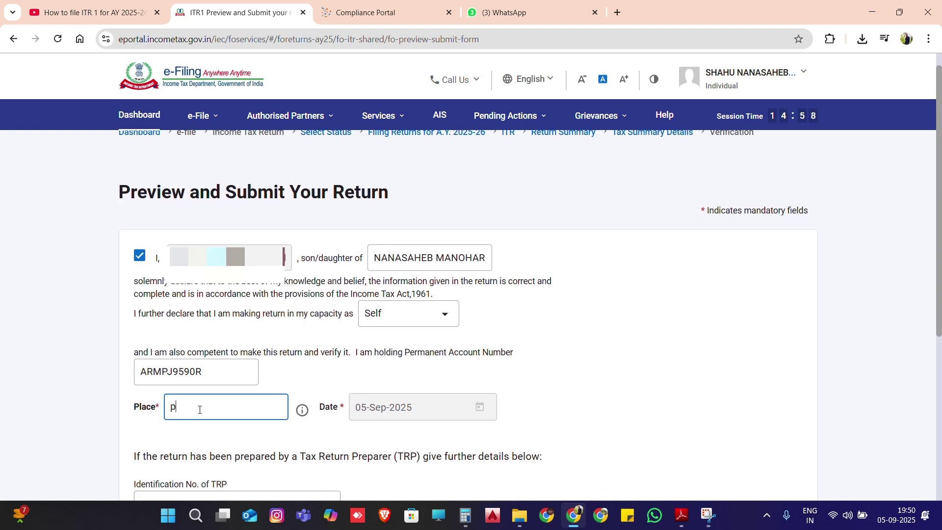
{"action": "type", "text": "pune"}
{"action": "key", "text": "shift+Tab"}
{"action": "scroll", "coordinate": [510, 338], "scroll_direction": "down", "scroll_amount": 3}
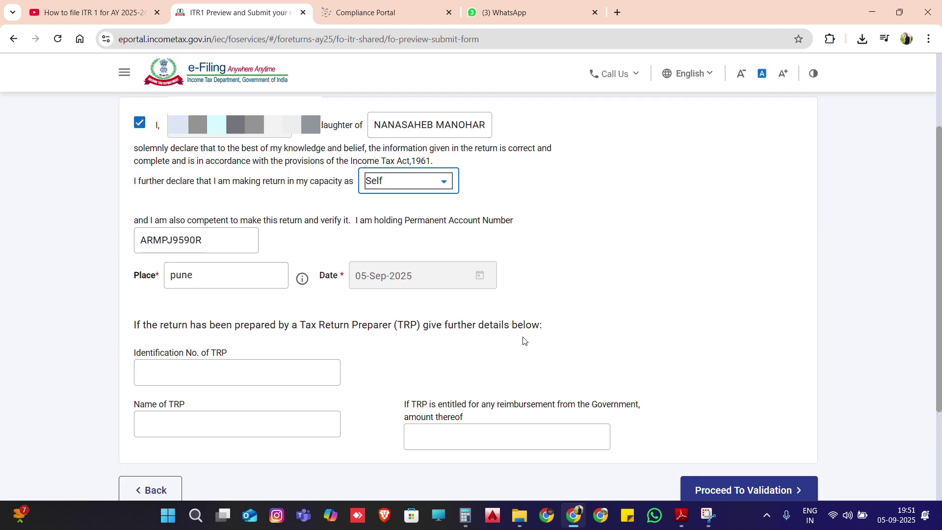
{"action": "scroll", "coordinate": [685, 361], "scroll_direction": "down", "scroll_amount": 1}
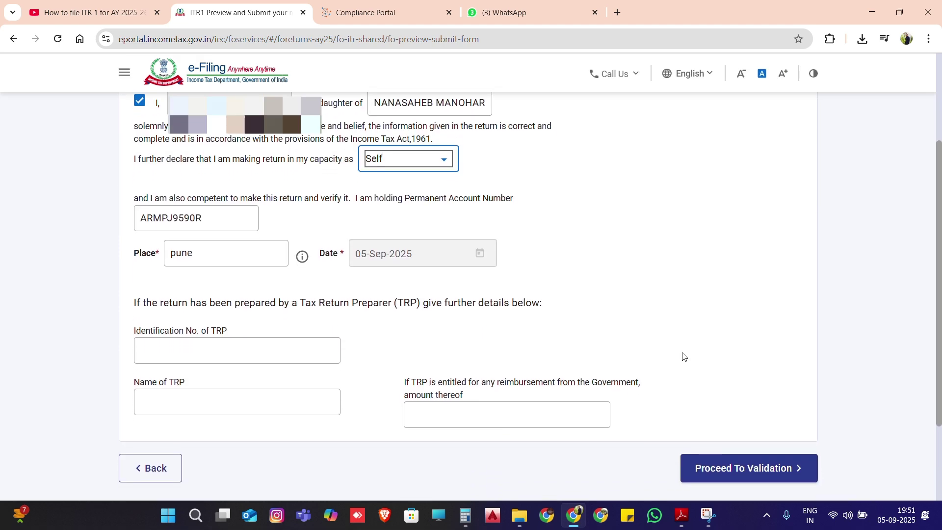
{"action": "left_click", "coordinate": [722, 469]}
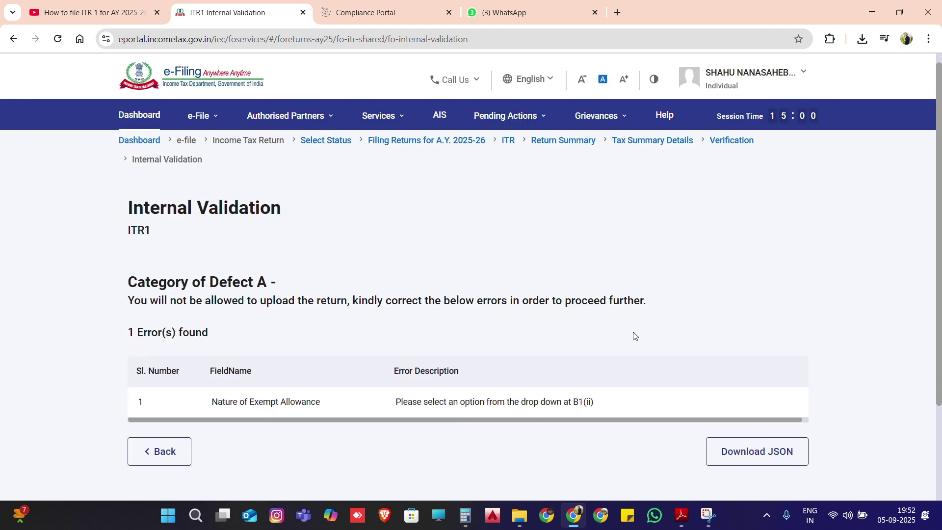
Open the field behind the Nature of Exempt Allowance validation error and delete the Sec 10(10A) commuted pension entry
{"action": "left_click", "coordinate": [402, 403]}
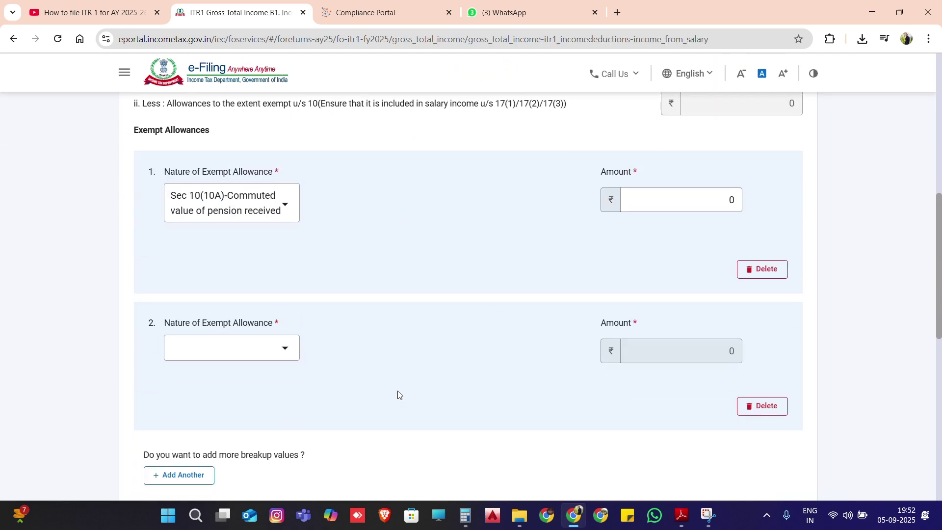
{"action": "left_click", "coordinate": [282, 206]}
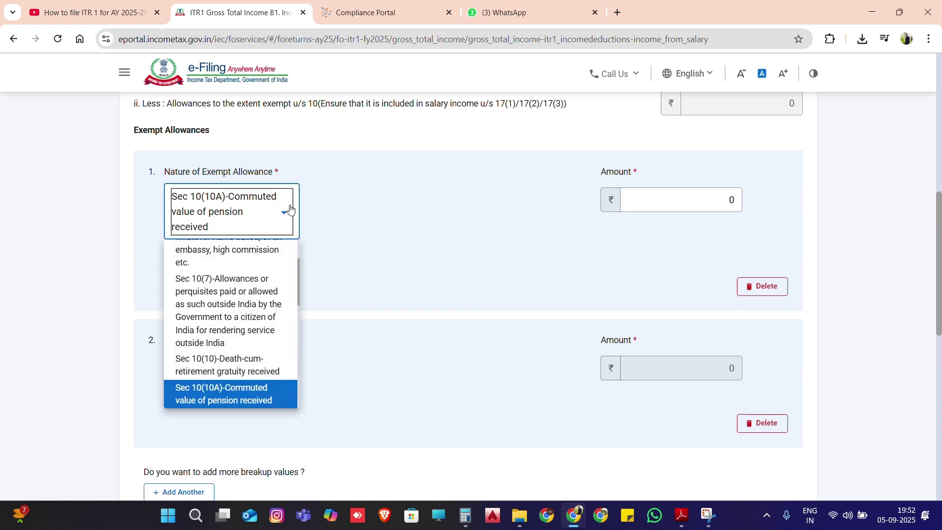
{"action": "left_click", "coordinate": [343, 234]}
{"action": "scroll", "coordinate": [343, 234], "scroll_direction": "down", "scroll_amount": 1}
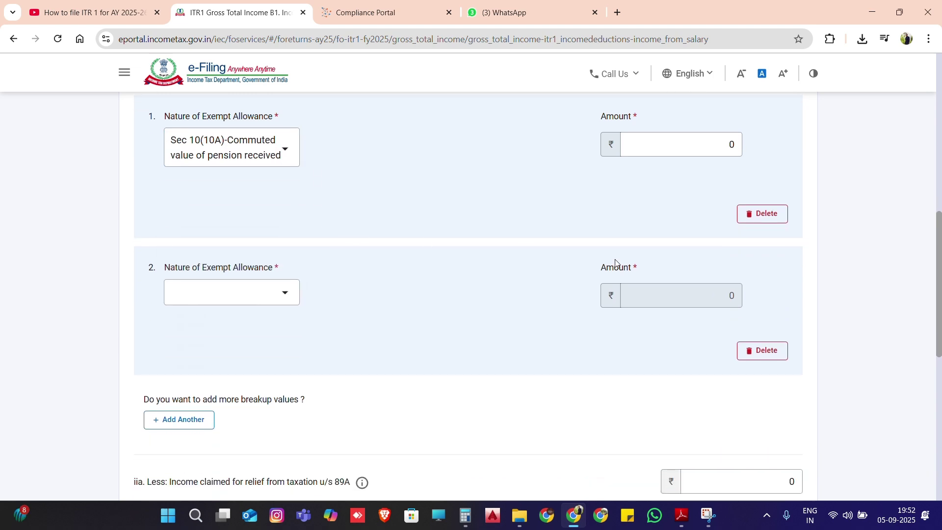
{"action": "left_click", "coordinate": [762, 216]}
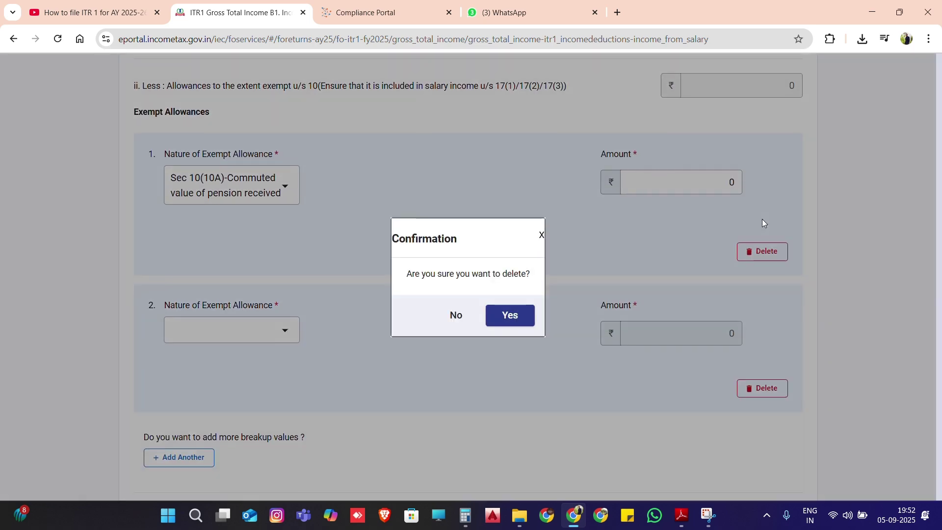
{"action": "left_click", "coordinate": [515, 317]}
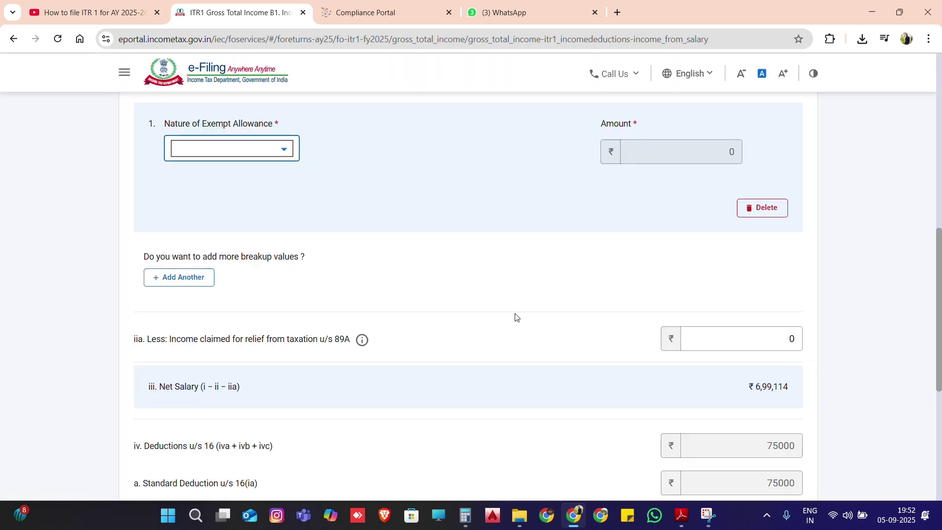
Delete the remaining blank exempt allowance entry from the salary income schedule
{"action": "scroll", "coordinate": [396, 228], "scroll_direction": "up", "scroll_amount": 2}
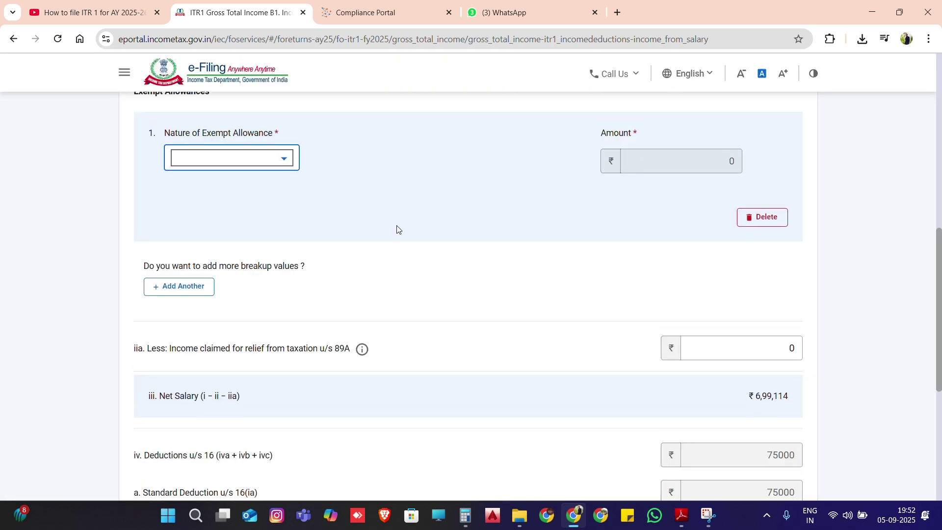
{"action": "left_click", "coordinate": [294, 236]}
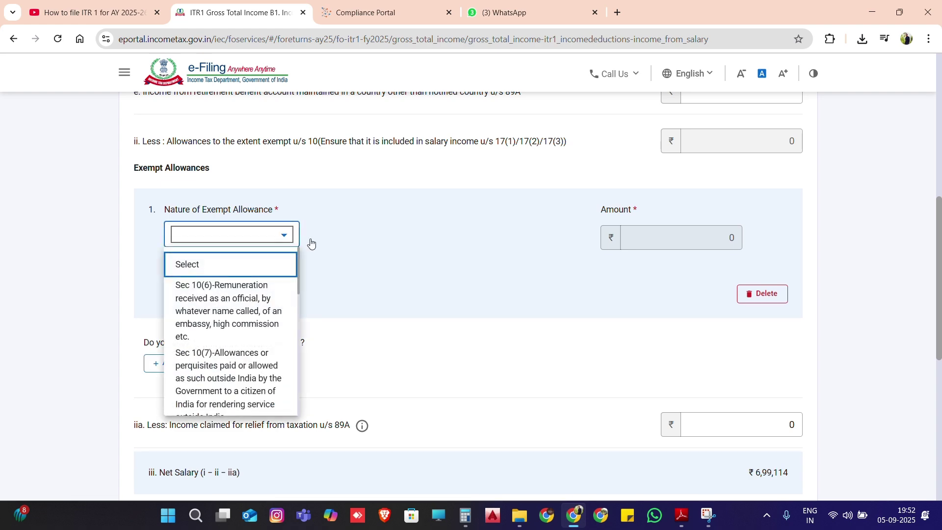
{"action": "left_click", "coordinate": [685, 288]}
{"action": "left_click", "coordinate": [777, 291]}
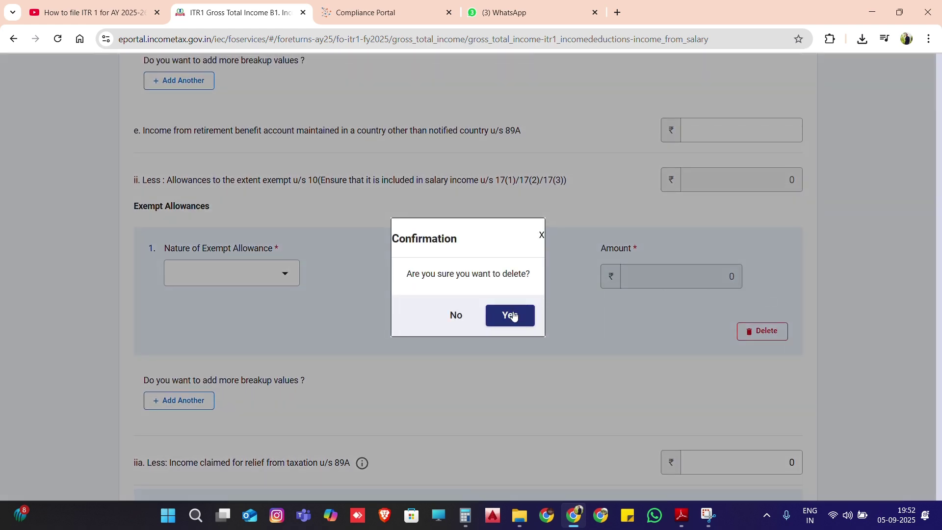
{"action": "left_click", "coordinate": [511, 316]}
Save the corrected salary income and confirm the Gross Total Income schedule again
{"action": "scroll", "coordinate": [512, 317], "scroll_direction": "down", "scroll_amount": 5}
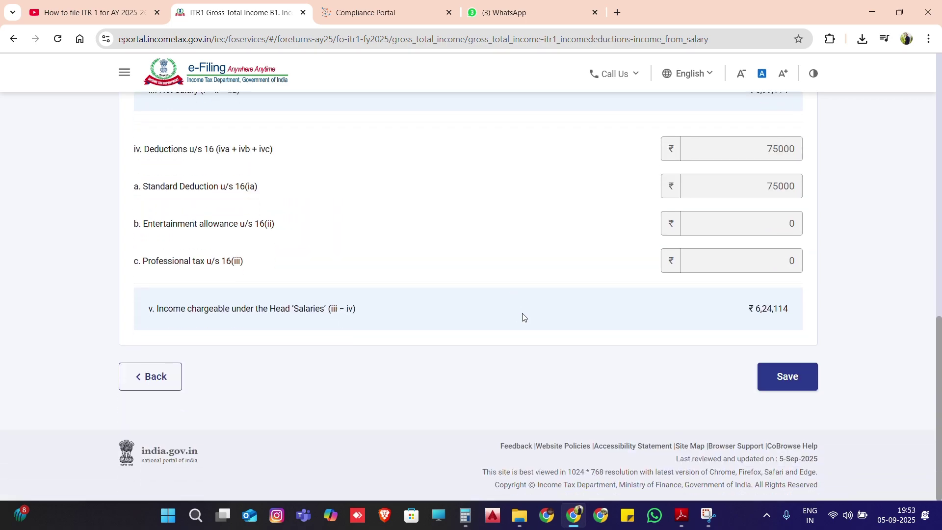
{"action": "left_click", "coordinate": [795, 379]}
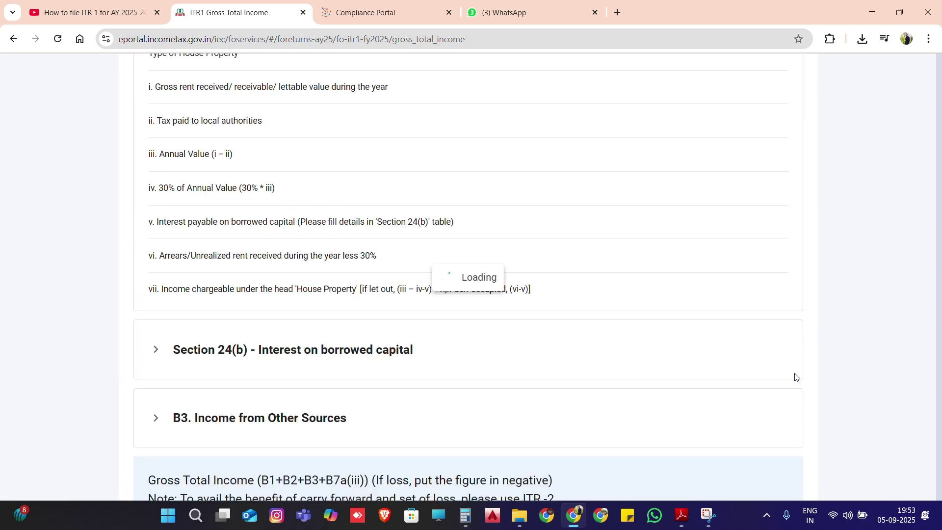
{"action": "scroll", "coordinate": [797, 377], "scroll_direction": "down", "scroll_amount": 15}
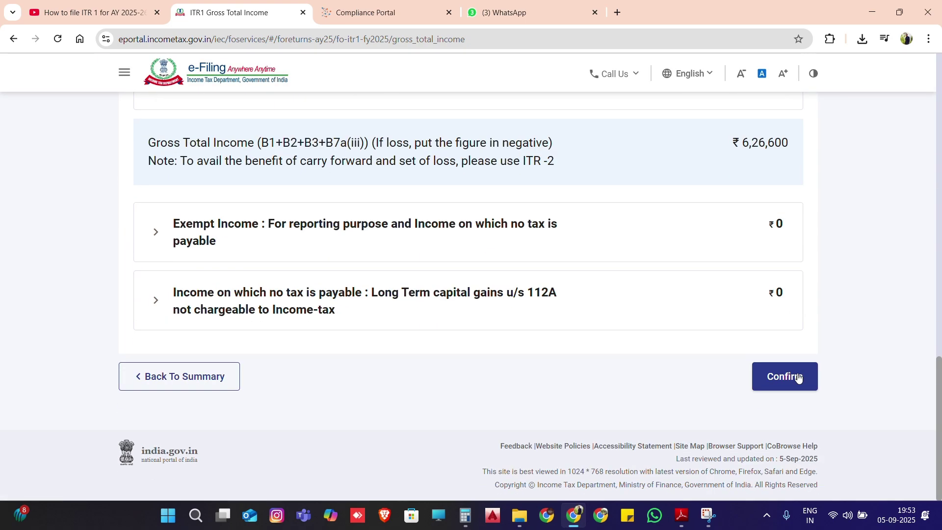
{"action": "left_click", "coordinate": [777, 379]}
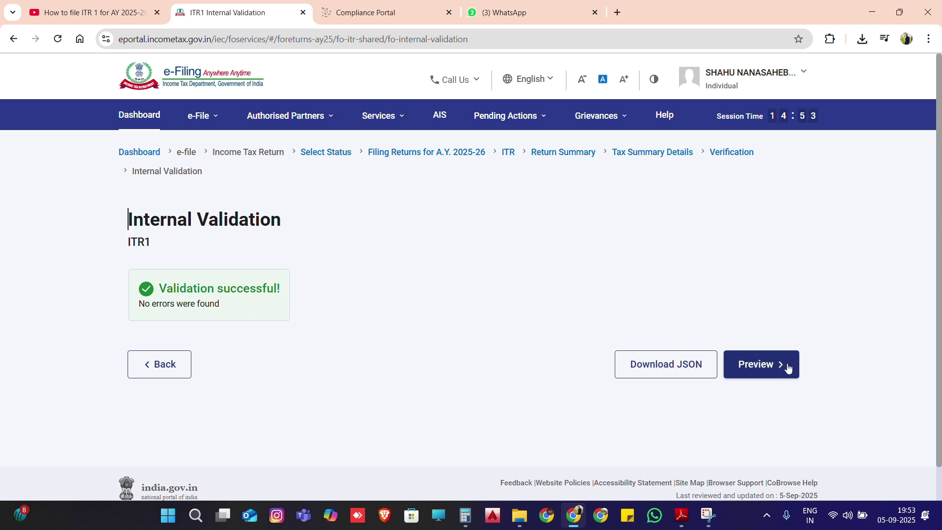
Open the preview of the validated ITR-1 return and look through its Personal Information section
{"action": "left_click", "coordinate": [771, 365]}
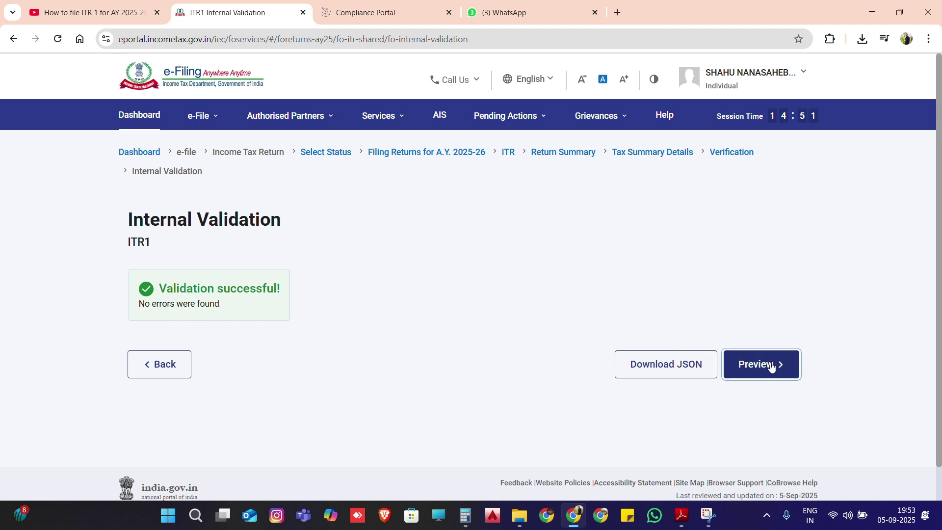
{"action": "scroll", "coordinate": [773, 366], "scroll_direction": "down", "scroll_amount": 15}
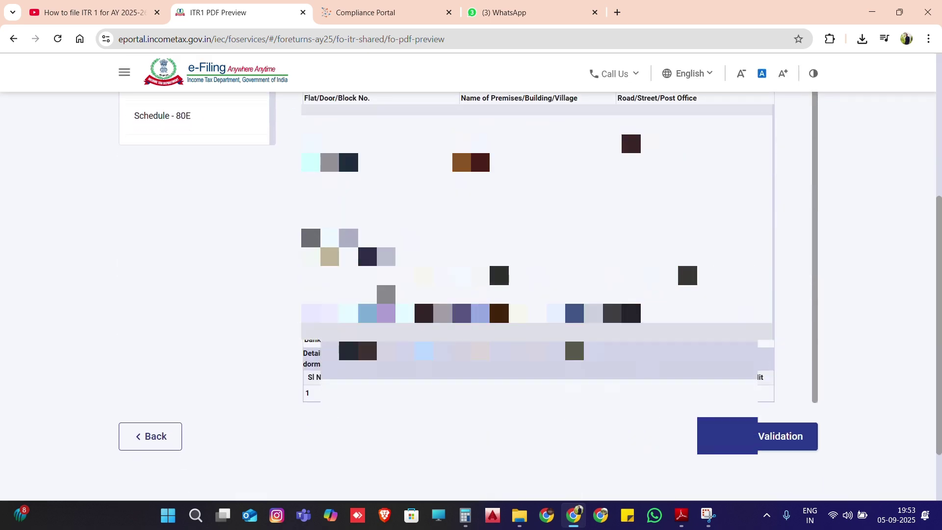
{"action": "scroll", "coordinate": [497, 258], "scroll_direction": "up", "scroll_amount": 15}
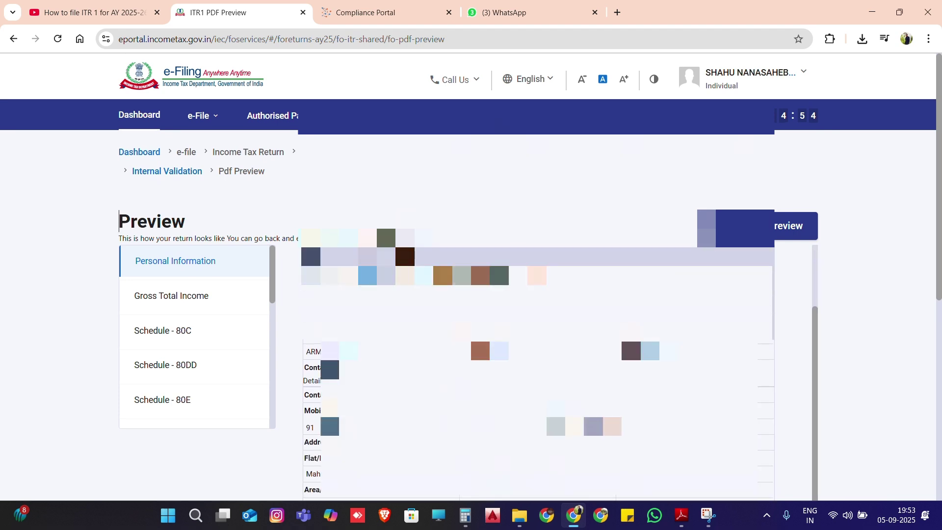
Run the upload-level validation on the previewed ITR-1 return and proceed to its verification
{"action": "scroll", "coordinate": [537, 373], "scroll_direction": "down", "scroll_amount": 10}
{"action": "scroll", "coordinate": [538, 295], "scroll_direction": "down", "scroll_amount": 8}
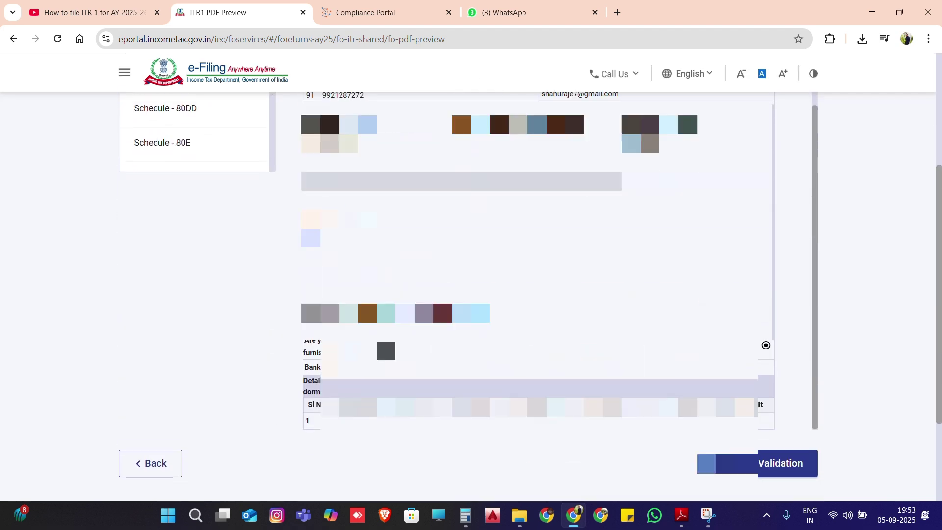
{"action": "left_click", "coordinate": [753, 382]}
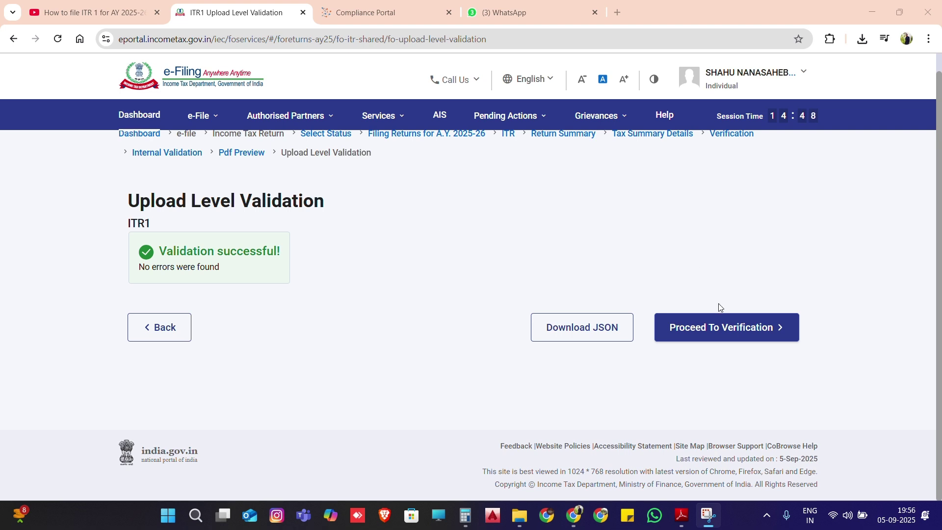
{"action": "left_click", "coordinate": [720, 334]}
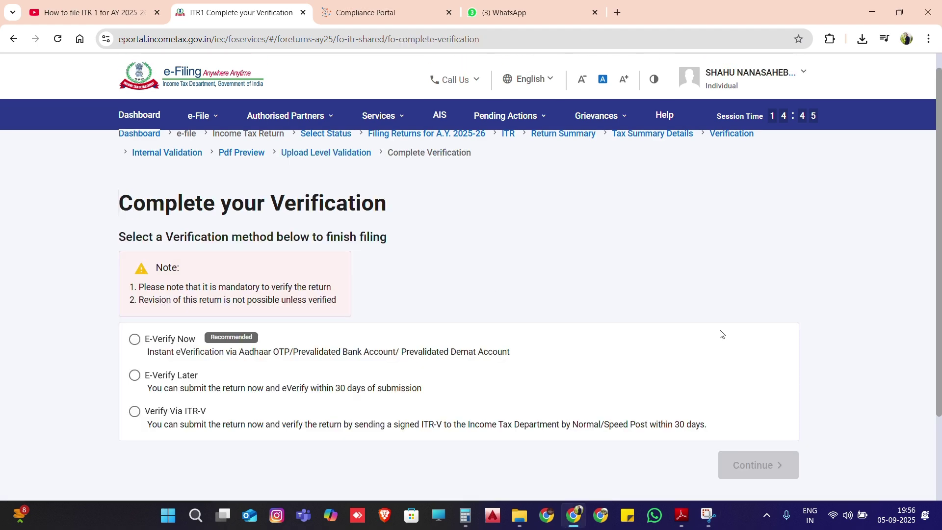
Select E-Verify Now as the verification method for the return and continue
{"action": "scroll", "coordinate": [622, 310], "scroll_direction": "down", "scroll_amount": 2}
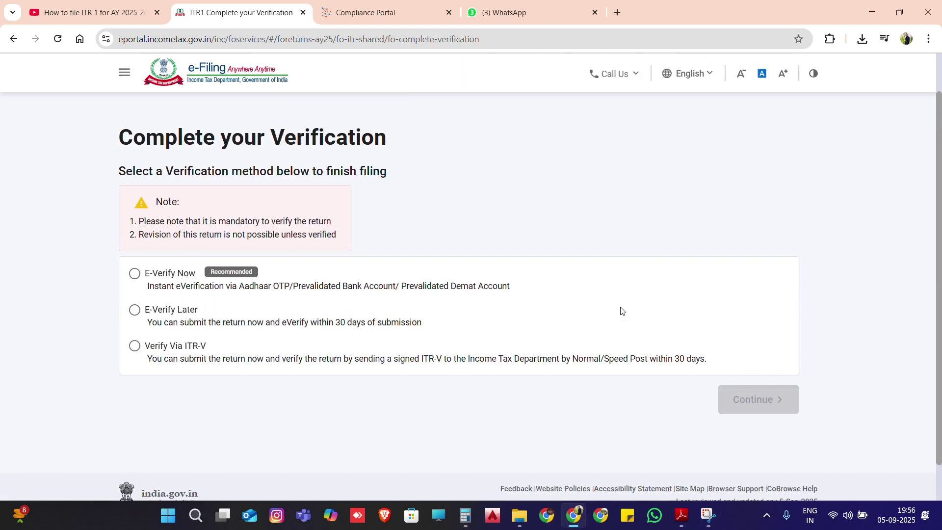
{"action": "scroll", "coordinate": [623, 311], "scroll_direction": "up", "scroll_amount": 1}
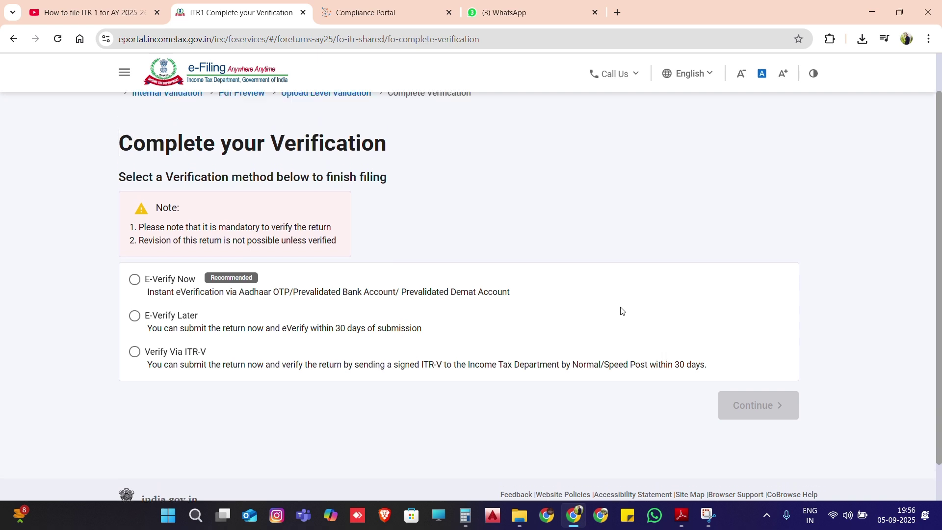
{"action": "left_click", "coordinate": [135, 285]}
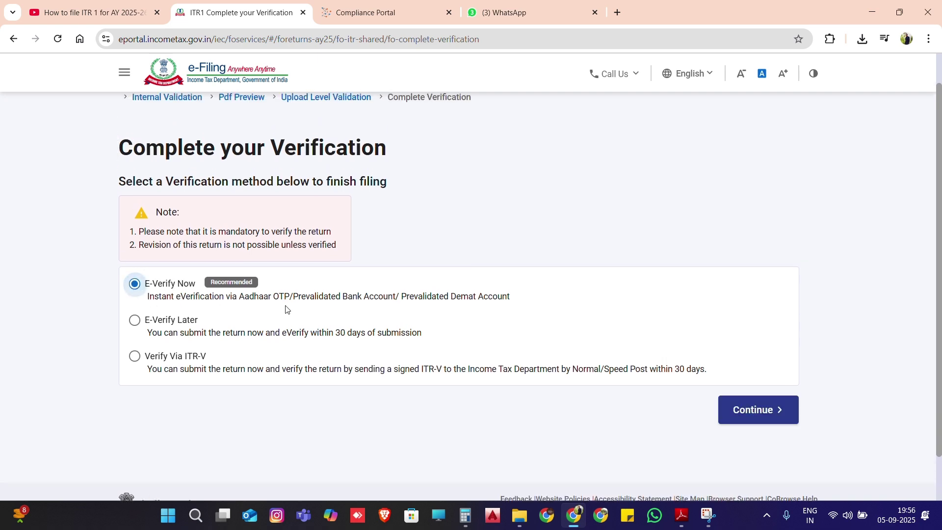
{"action": "scroll", "coordinate": [373, 309], "scroll_direction": "down", "scroll_amount": 1}
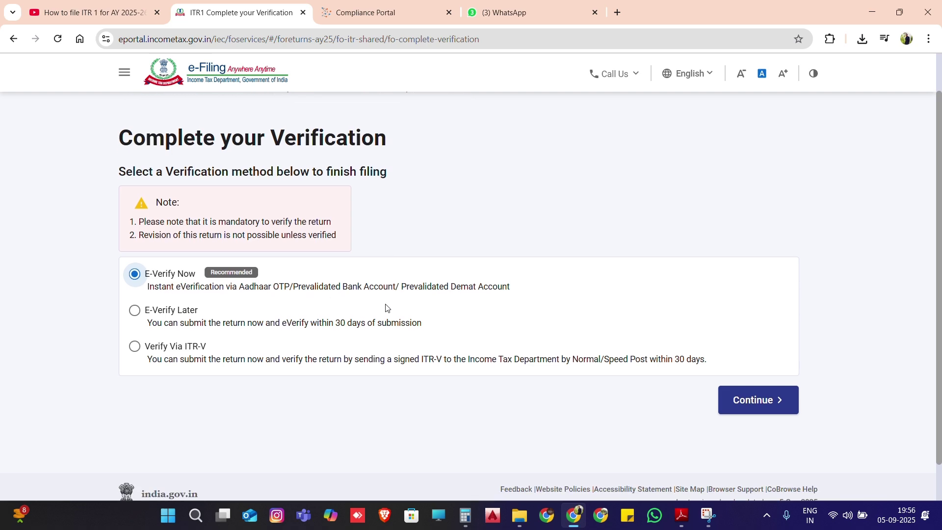
{"action": "left_click", "coordinate": [738, 398]}
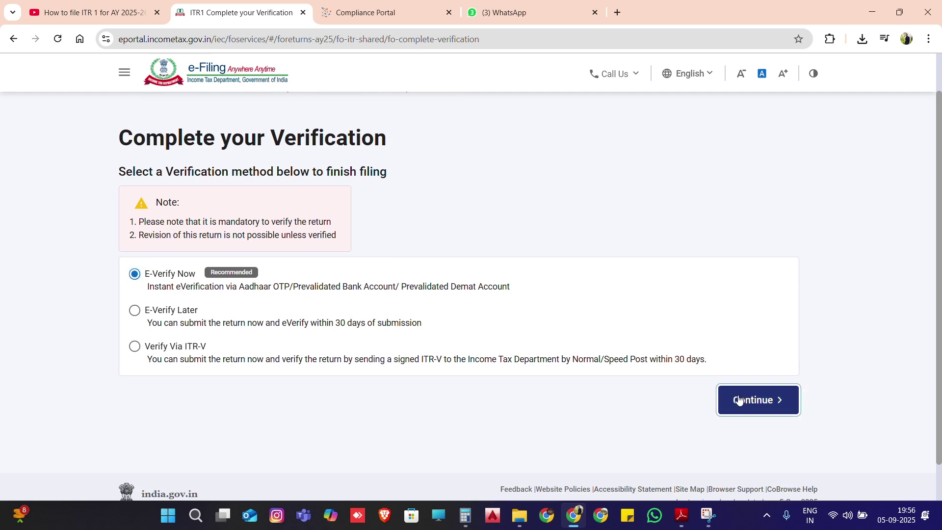
Choose e-verification by OTP on the Aadhaar-registered mobile number and generate the OTP with consent to validate the Aadhaar details
{"action": "scroll", "coordinate": [741, 400], "scroll_direction": "down", "scroll_amount": 1}
{"action": "scroll", "coordinate": [741, 400], "scroll_direction": "up", "scroll_amount": 1}
{"action": "scroll", "coordinate": [741, 400], "scroll_direction": "down", "scroll_amount": 1}
{"action": "scroll", "coordinate": [740, 400], "scroll_direction": "down", "scroll_amount": 1}
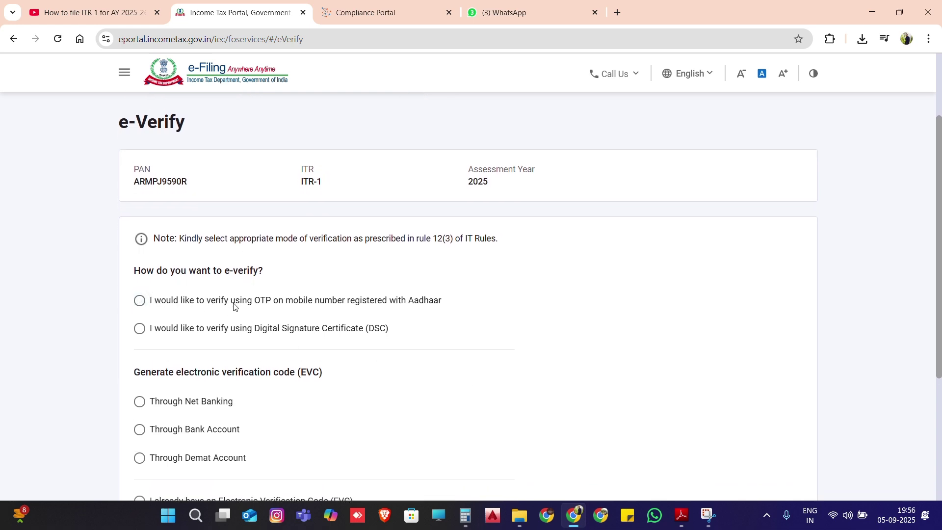
{"action": "left_click", "coordinate": [139, 302]}
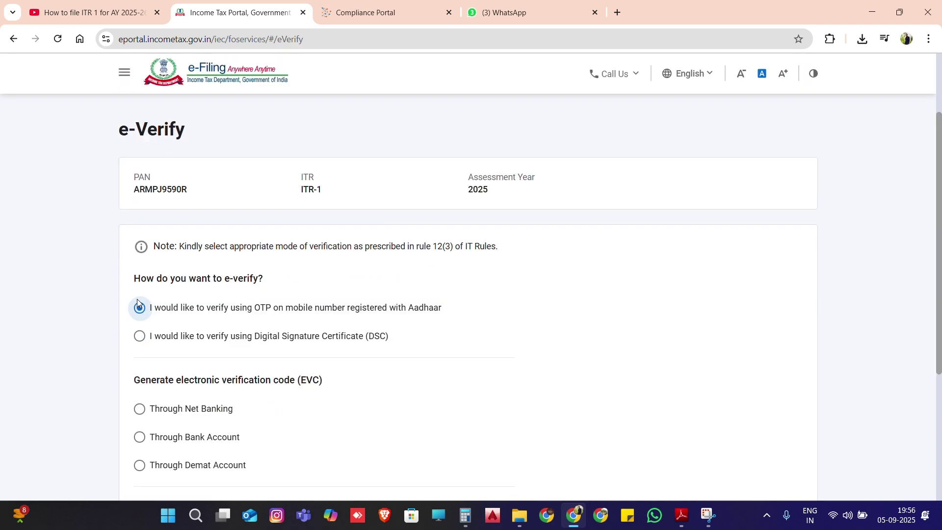
{"action": "scroll", "coordinate": [241, 318], "scroll_direction": "down", "scroll_amount": 3}
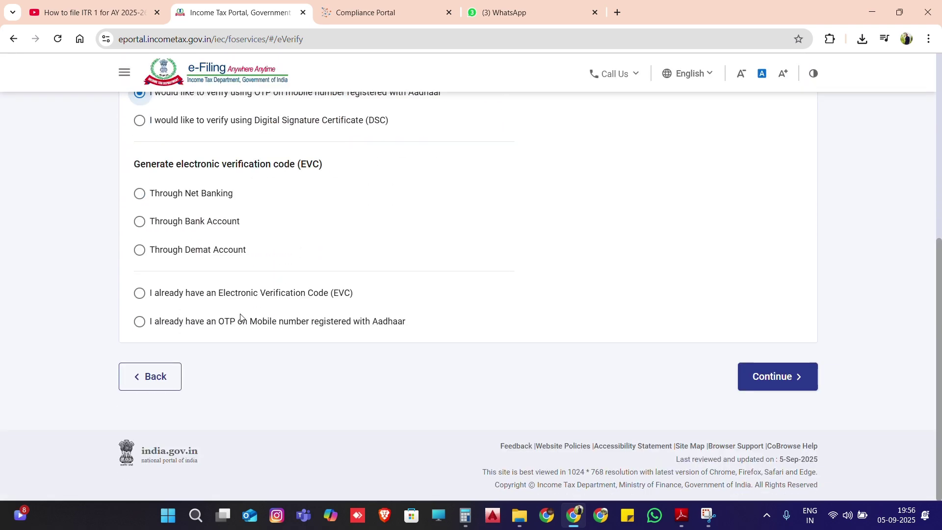
{"action": "scroll", "coordinate": [241, 318], "scroll_direction": "down", "scroll_amount": 1}
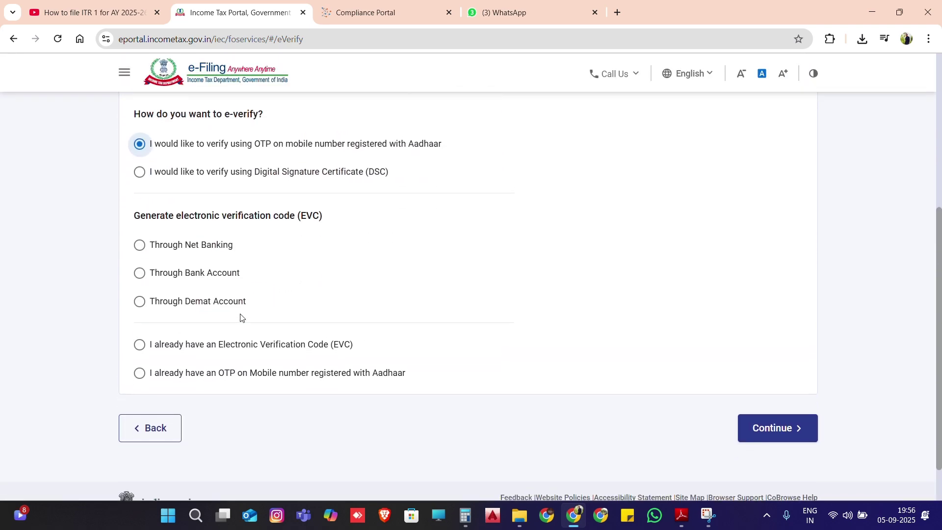
{"action": "left_click", "coordinate": [768, 418]}
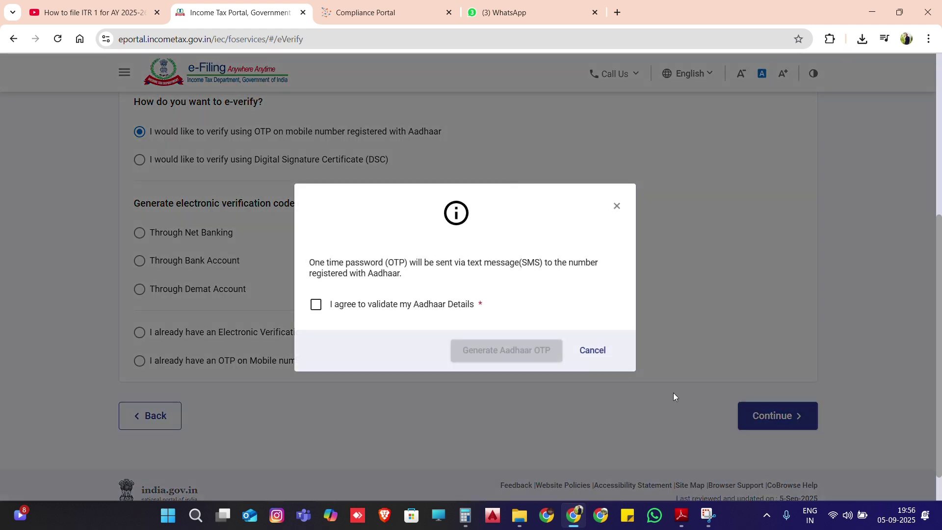
{"action": "left_click", "coordinate": [316, 306]}
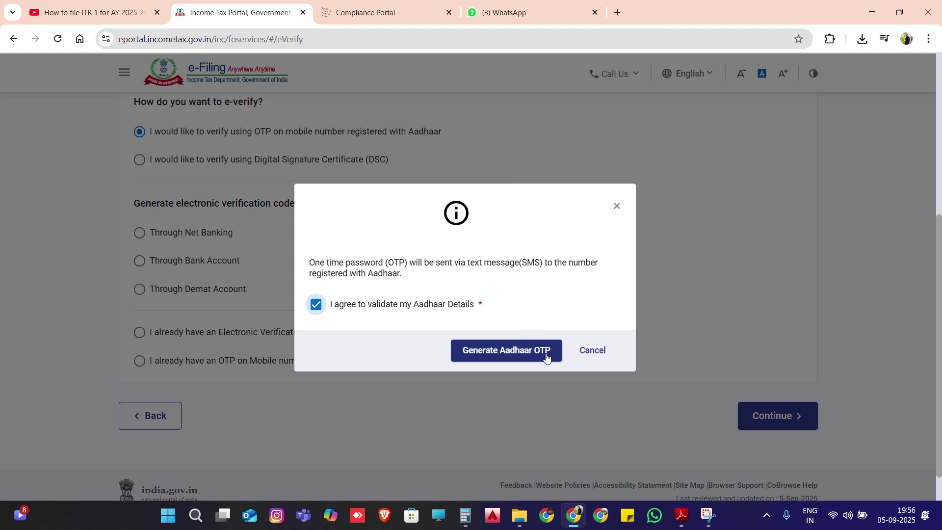
{"action": "left_click", "coordinate": [506, 352]}
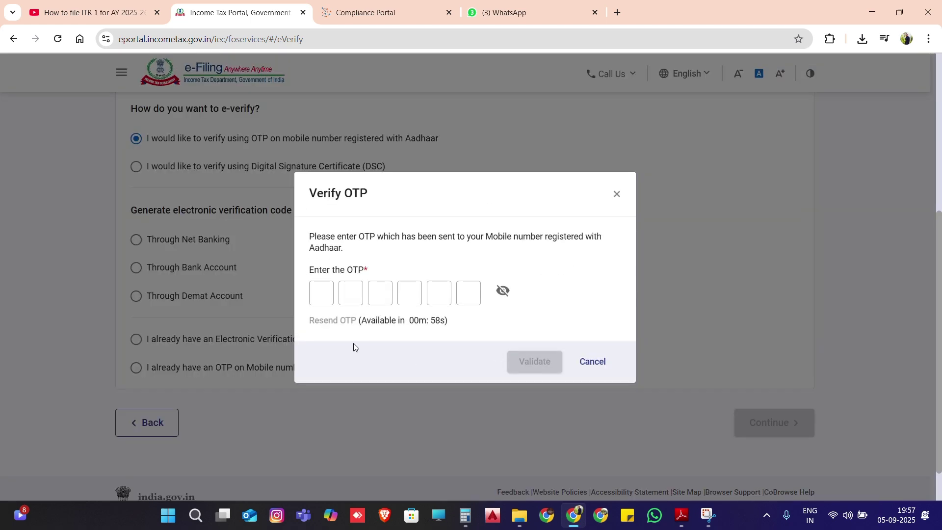
Enter the Aadhaar OTP received on the registered mobile number and validate it
{"action": "left_click", "coordinate": [313, 295]}
{"action": "type", "text": "••••••"}
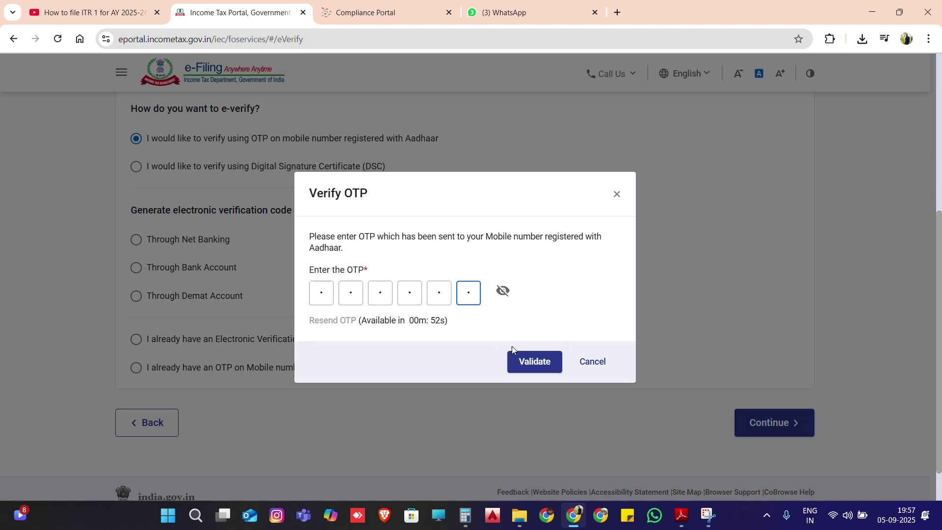
{"action": "left_click", "coordinate": [528, 368]}
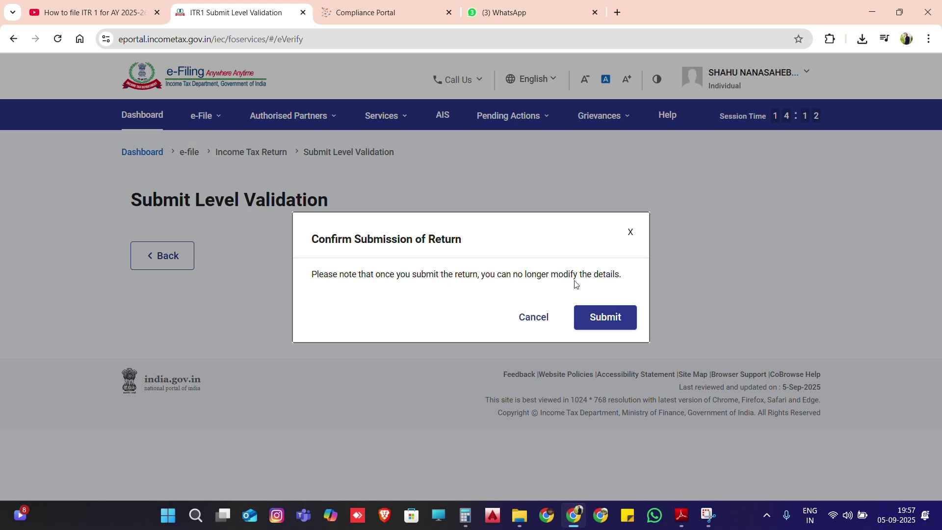
Confirm the final submission of the ITR-1 return and download its receipt
{"action": "left_click", "coordinate": [609, 318]}
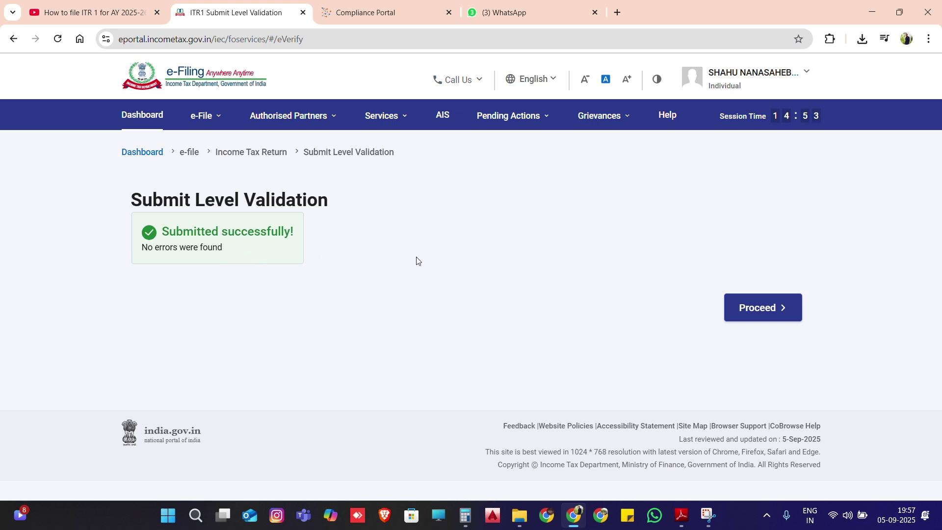
{"action": "left_click", "coordinate": [758, 309]}
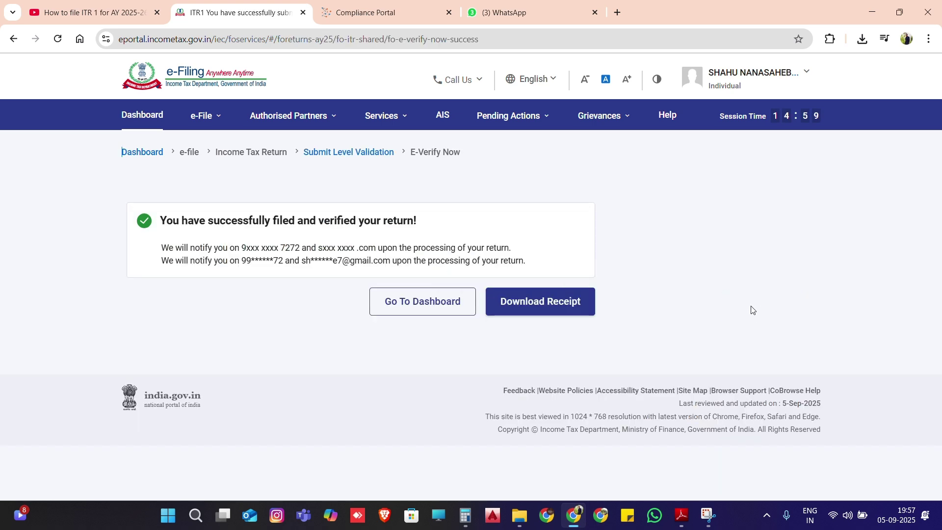
{"action": "left_click", "coordinate": [561, 302]}
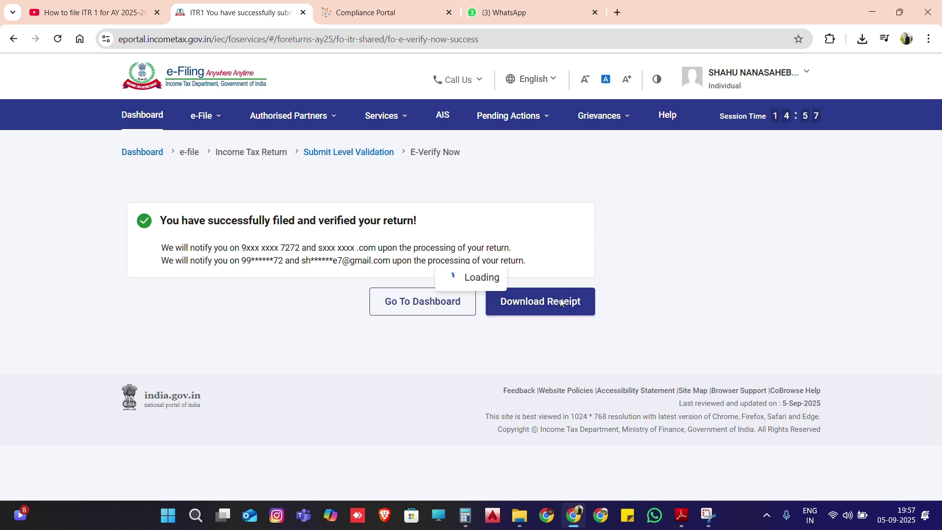